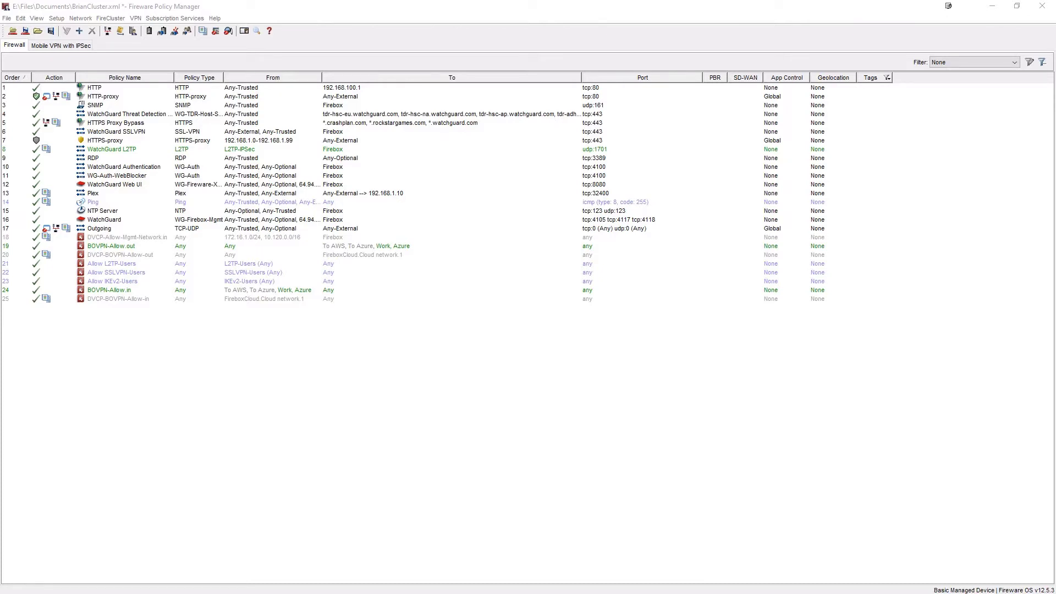
Open the Mobile VPN with IKEv2 configuration and review its Firebox addresses, virtual IP address pool and DNS settings.
left_click(135, 18)
mouse_move(142, 120)
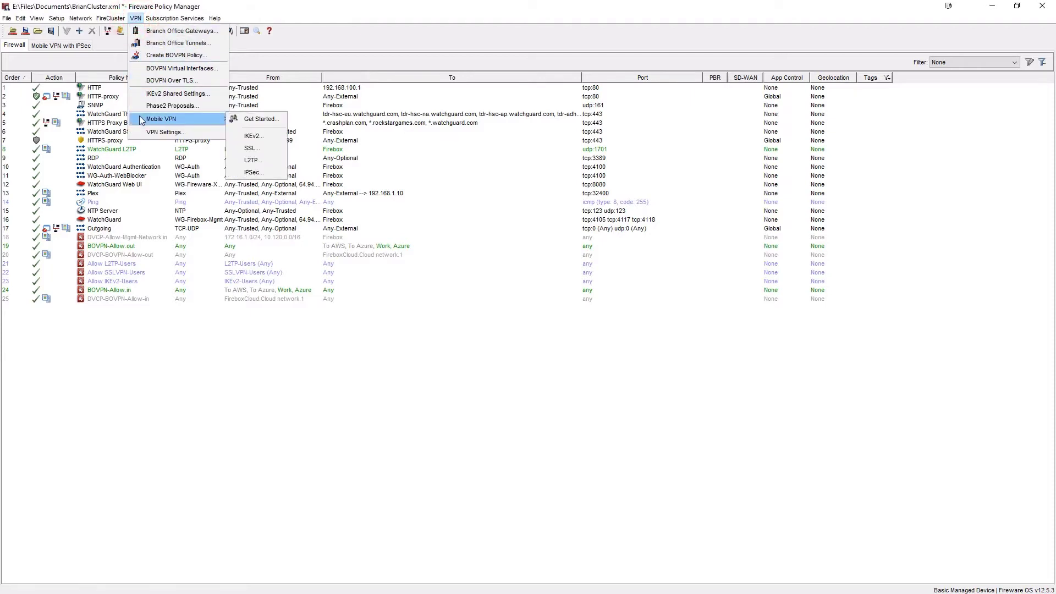
left_click(247, 120)
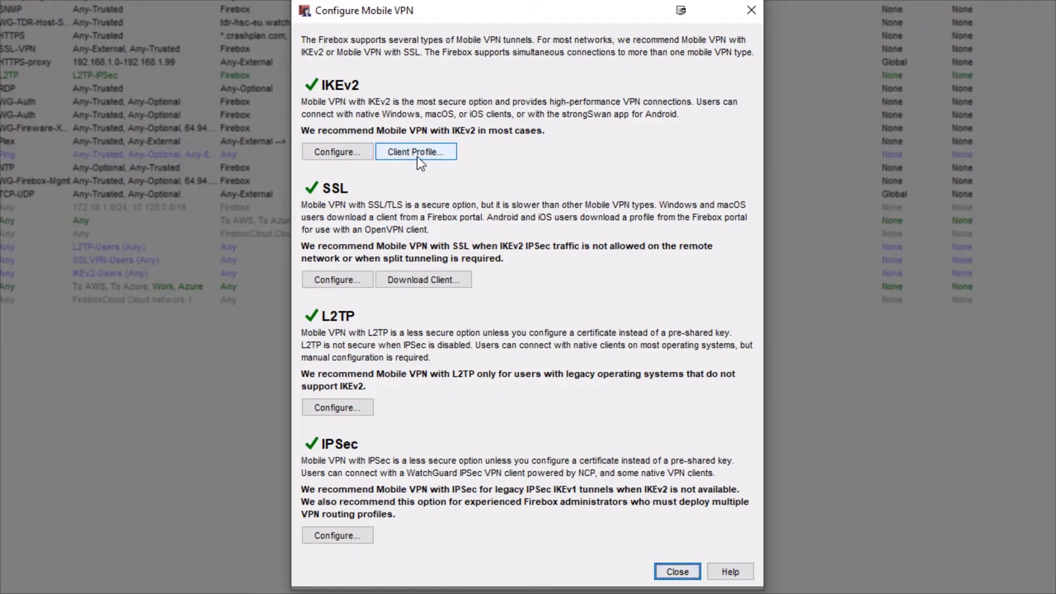
left_click(361, 156)
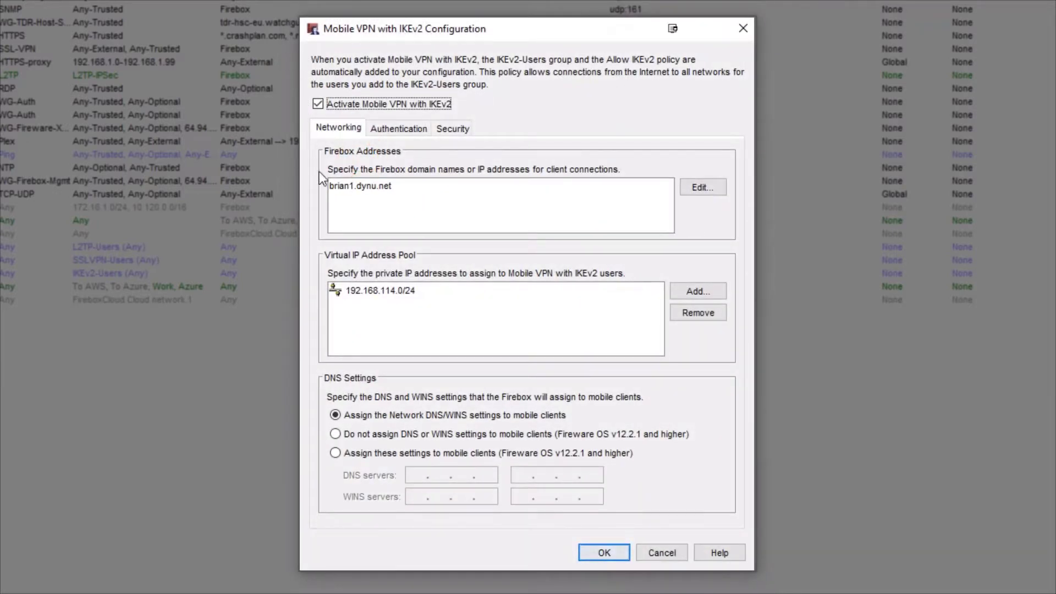
left_click(336, 184)
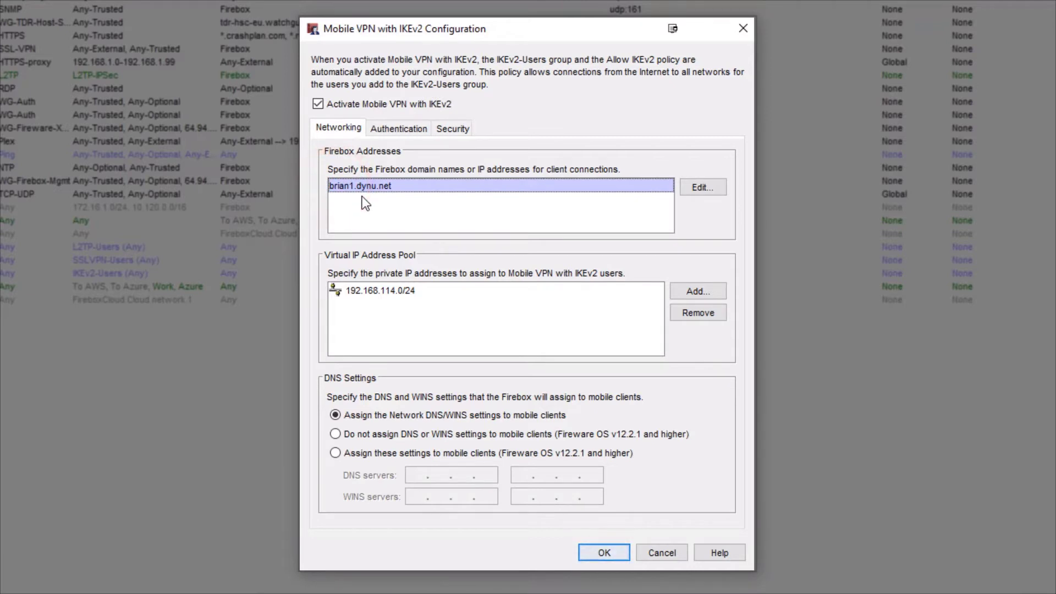
left_click(379, 297)
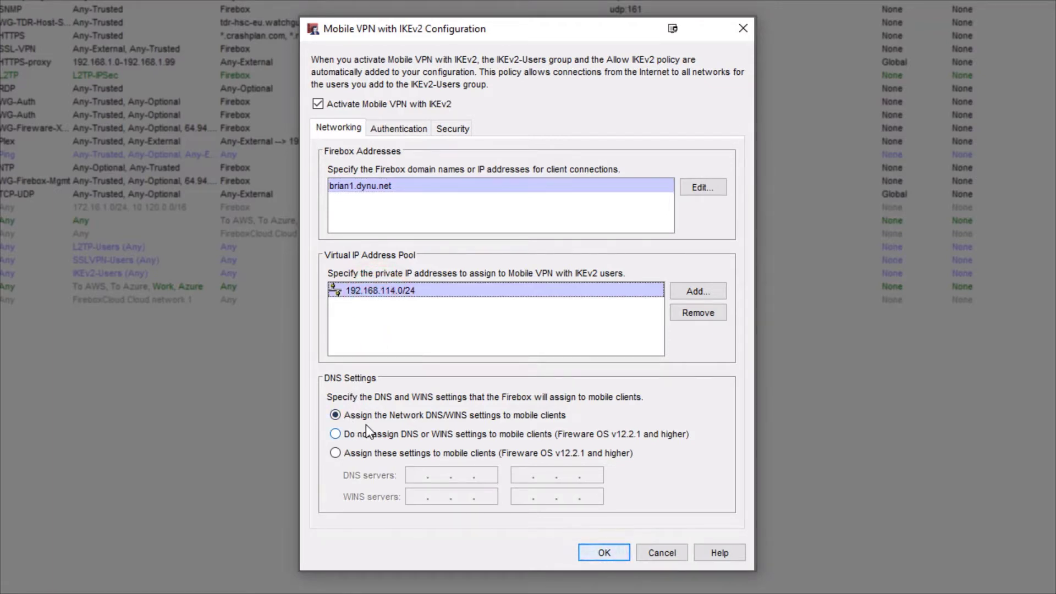
Review the IKEv2 Phase 1 and Phase 2 security settings, the authentication servers, and the allowed users and groups.
left_click(454, 130)
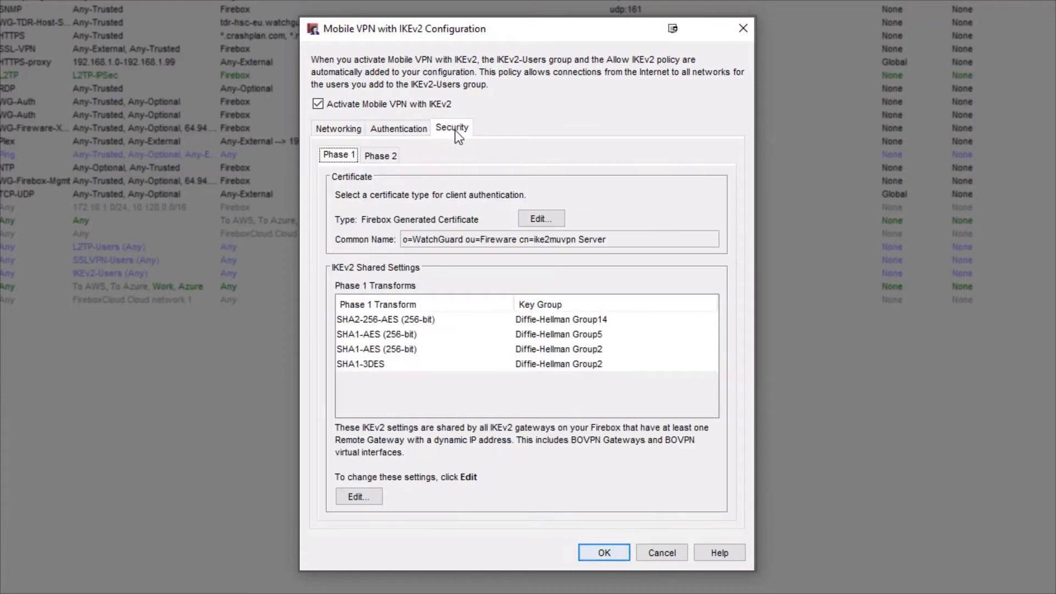
left_click(395, 159)
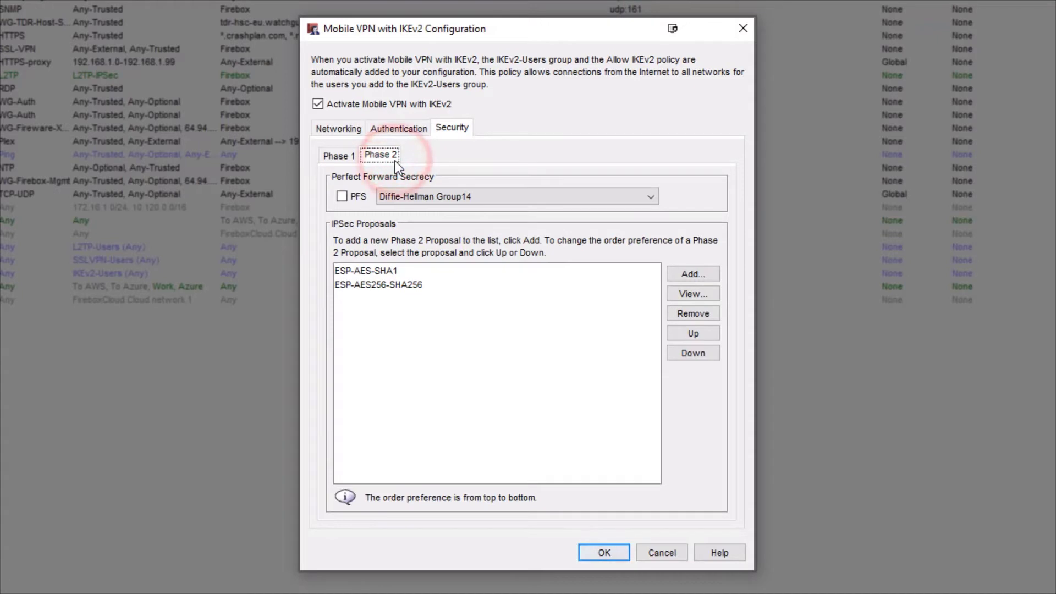
left_click(400, 129)
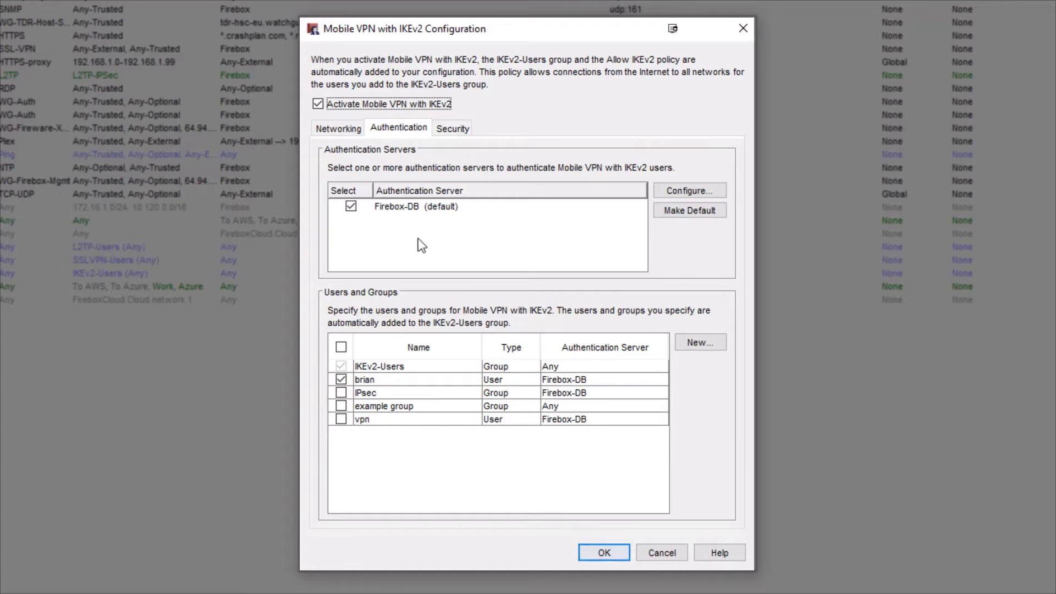
left_click(368, 380)
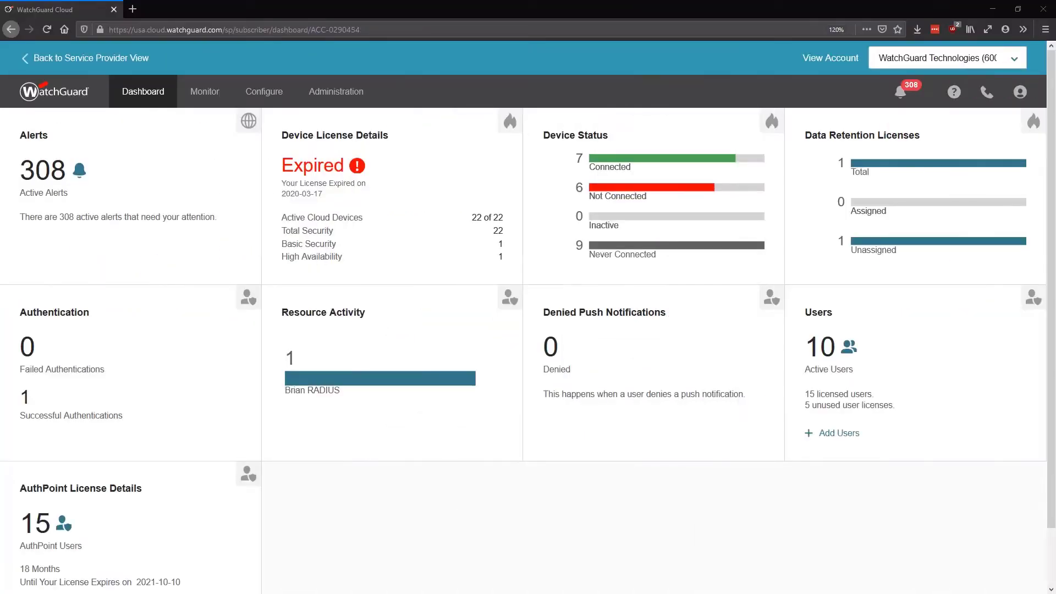
Switch to WatchGuard Cloud and start a new RADIUS Client resource in the AuthPoint configuration.
left_click(254, 98)
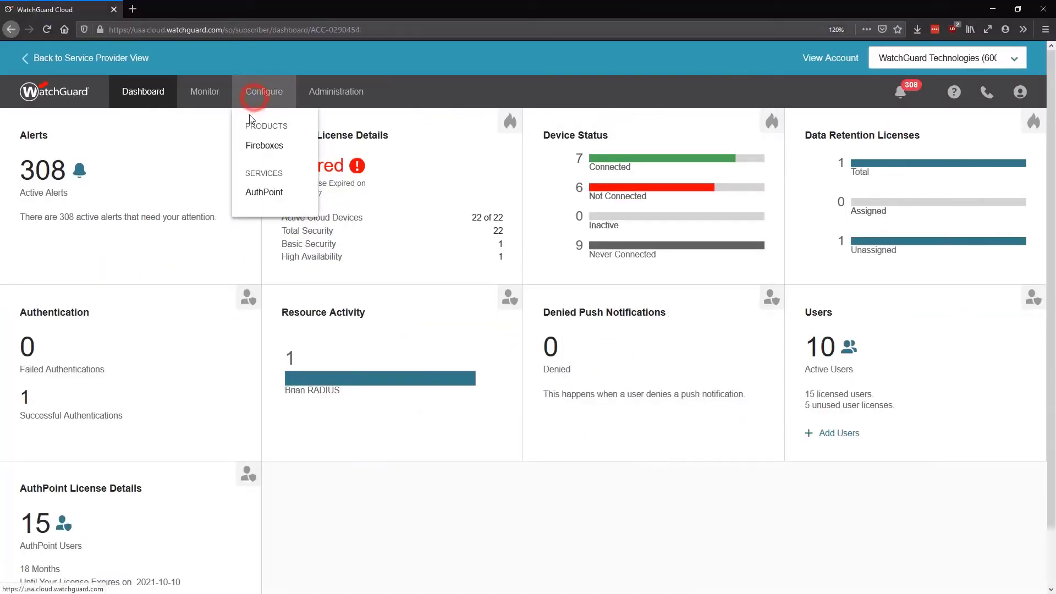
left_click(254, 192)
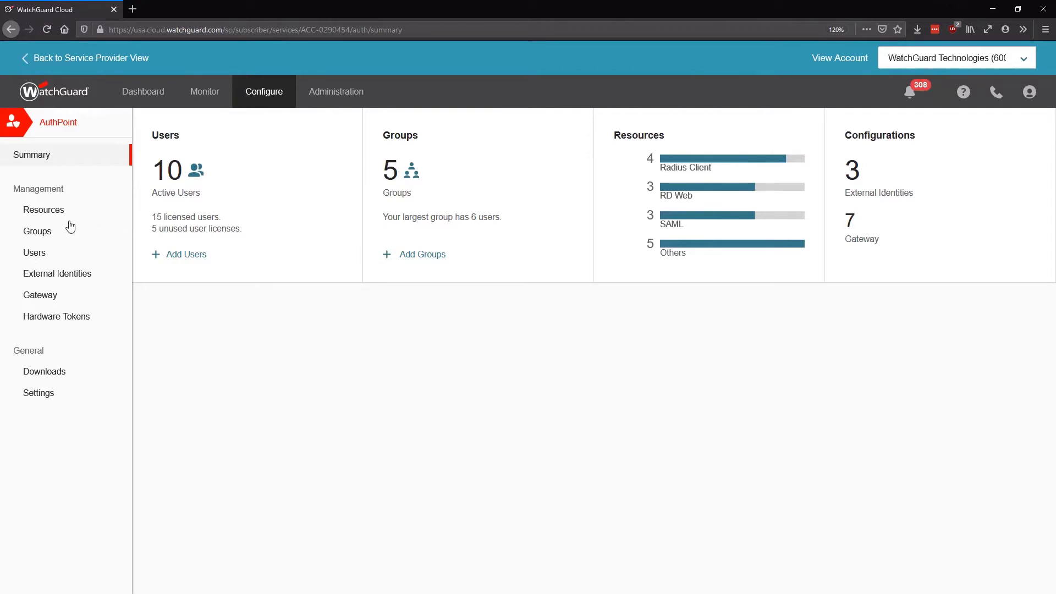
left_click(47, 213)
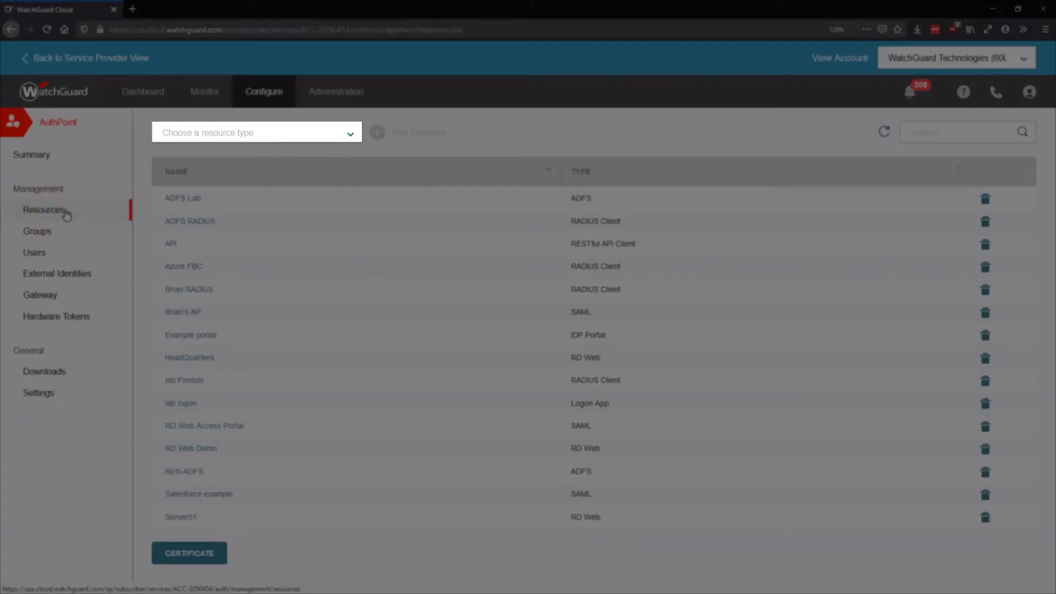
left_click(212, 138)
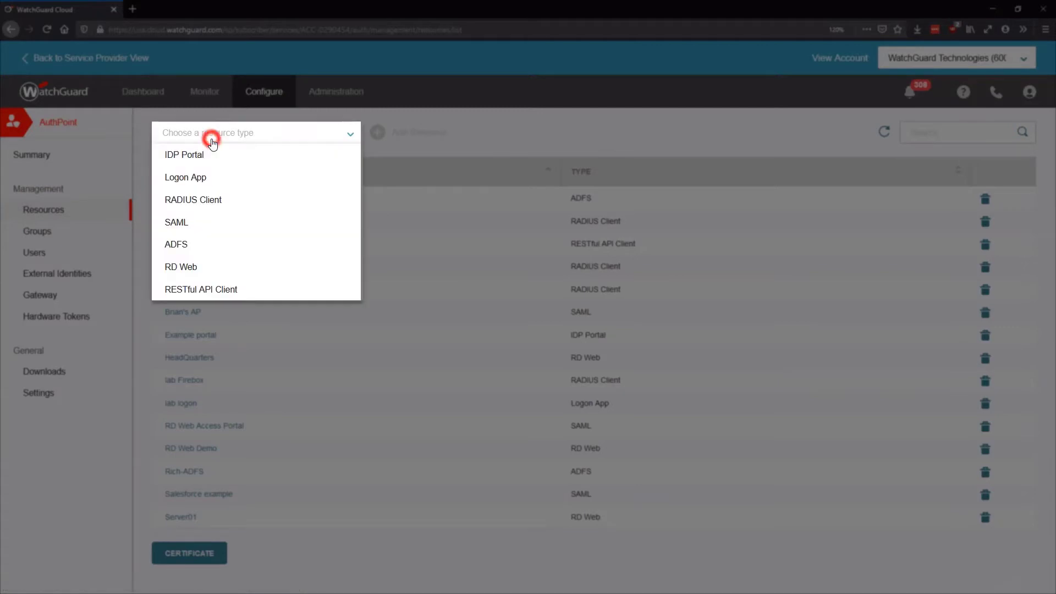
left_click(210, 205)
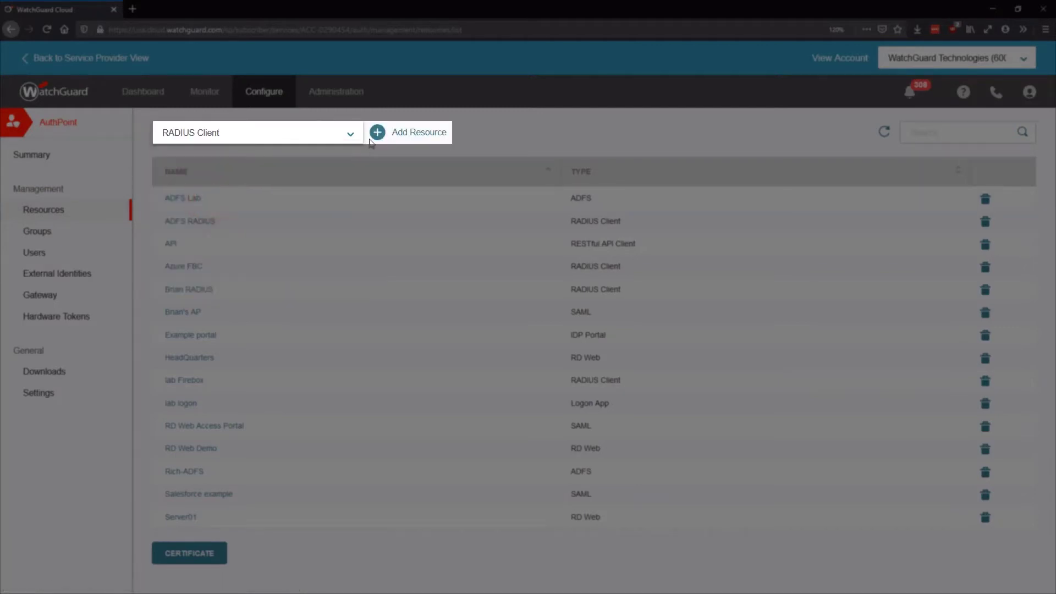
left_click(375, 134)
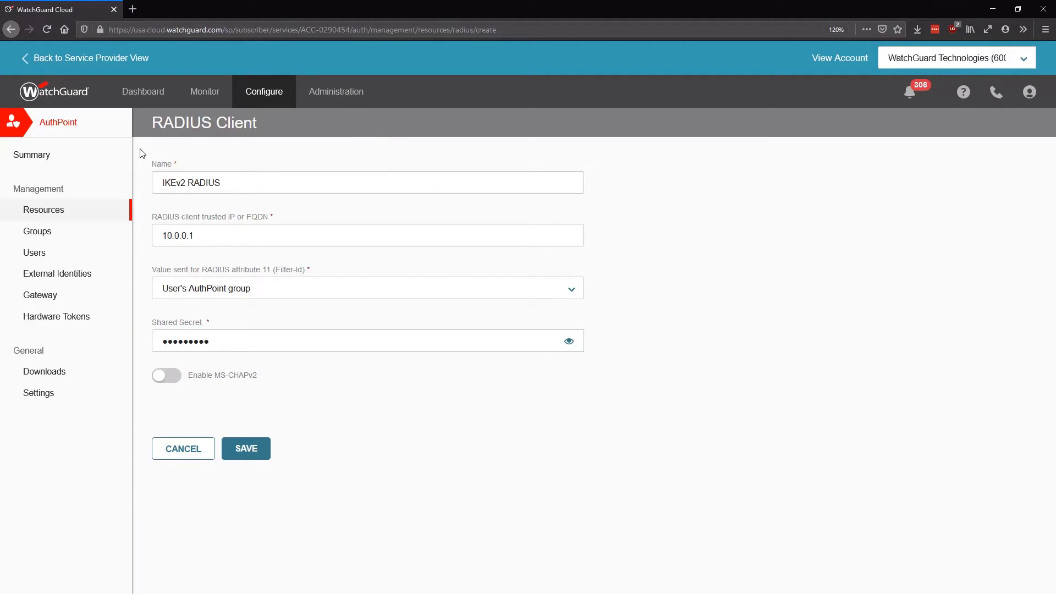
Save the RADIUS client as IKEv2 RADIUS with trusted IP 10.0.0.1, User's AuthPoint group as the Filter-Id value, and the shared secret.
left_click(230, 183)
triple_click(224, 183)
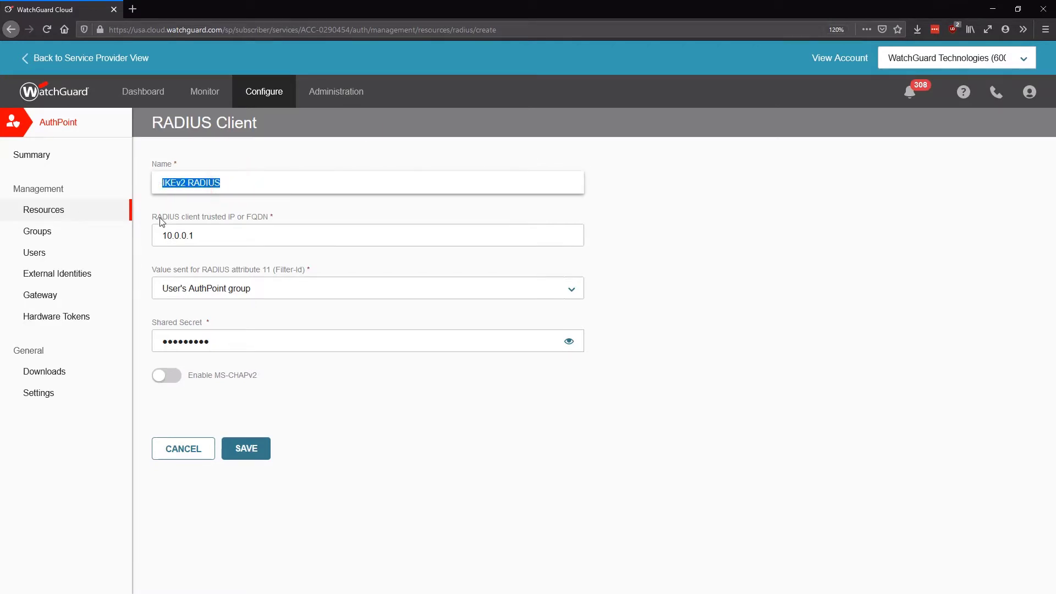
left_click(199, 235)
triple_click(198, 235)
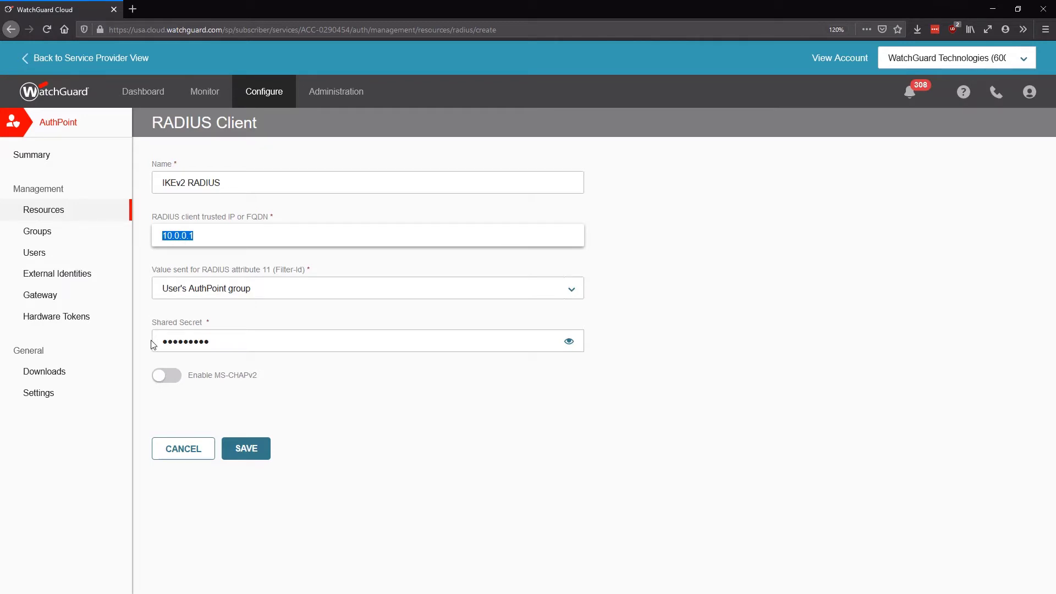
left_click(227, 447)
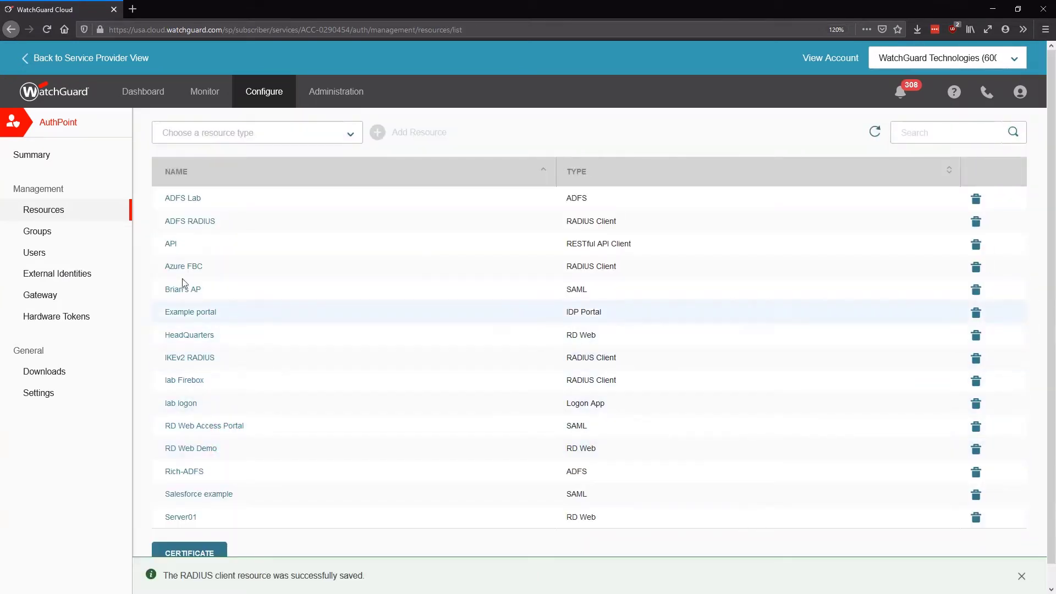
Start a new access policy in the Training Group for the IKEv2 RADIUS resource.
left_click(79, 236)
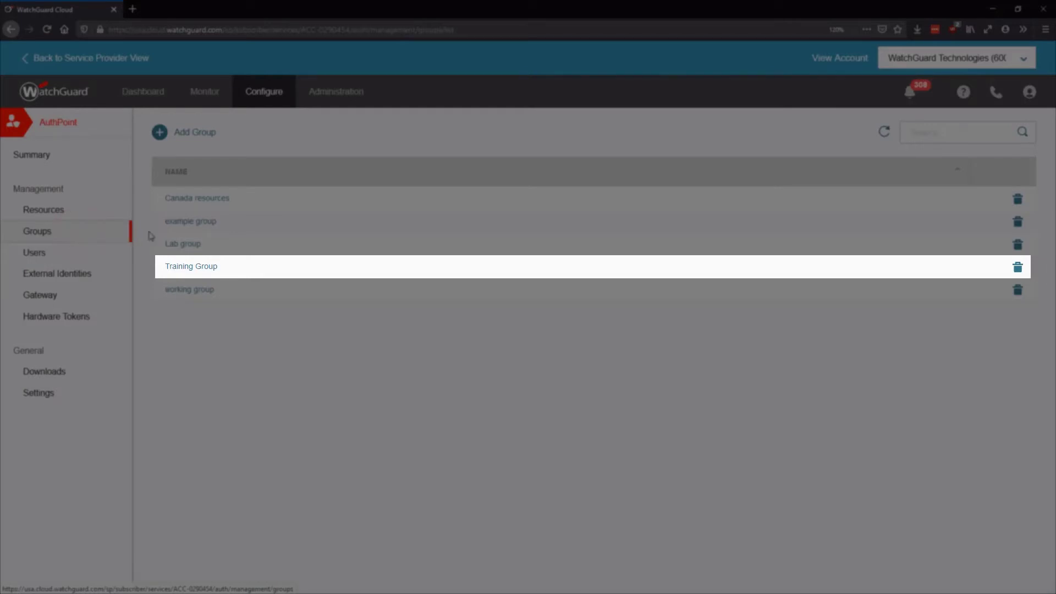
left_click(176, 269)
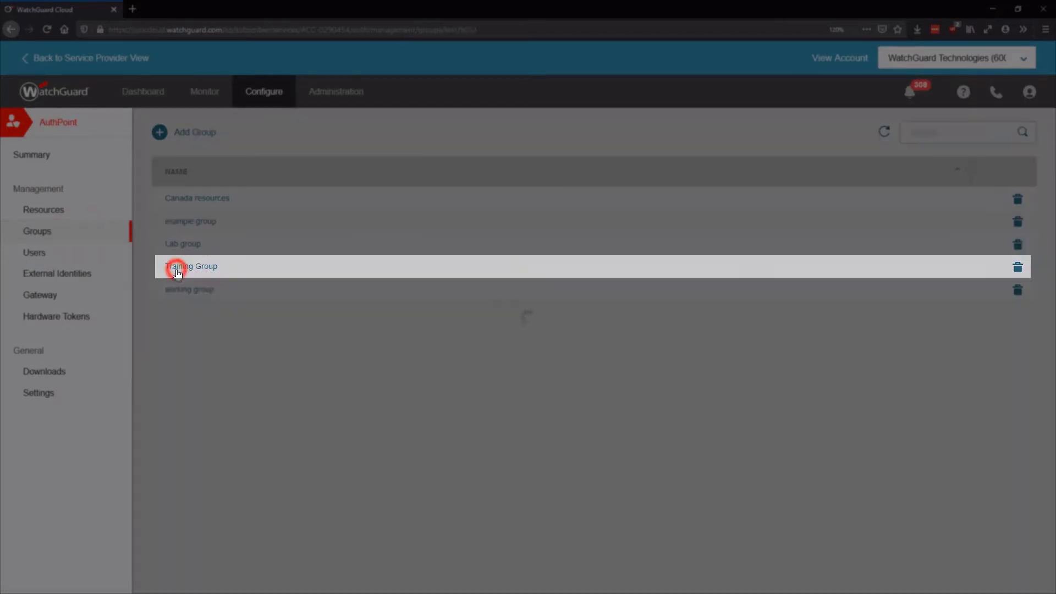
left_click(185, 384)
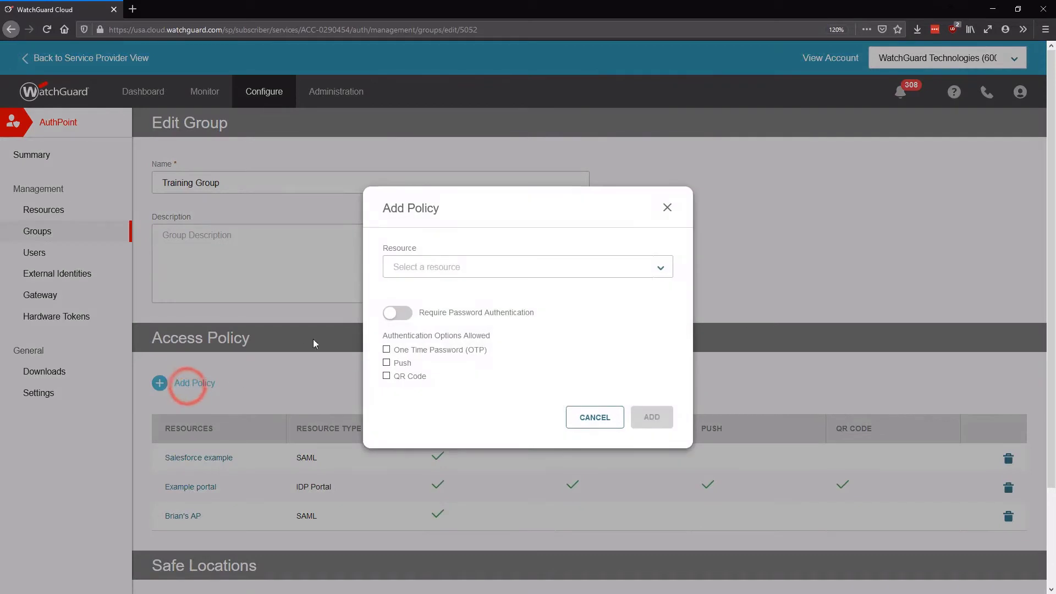
left_click(399, 268)
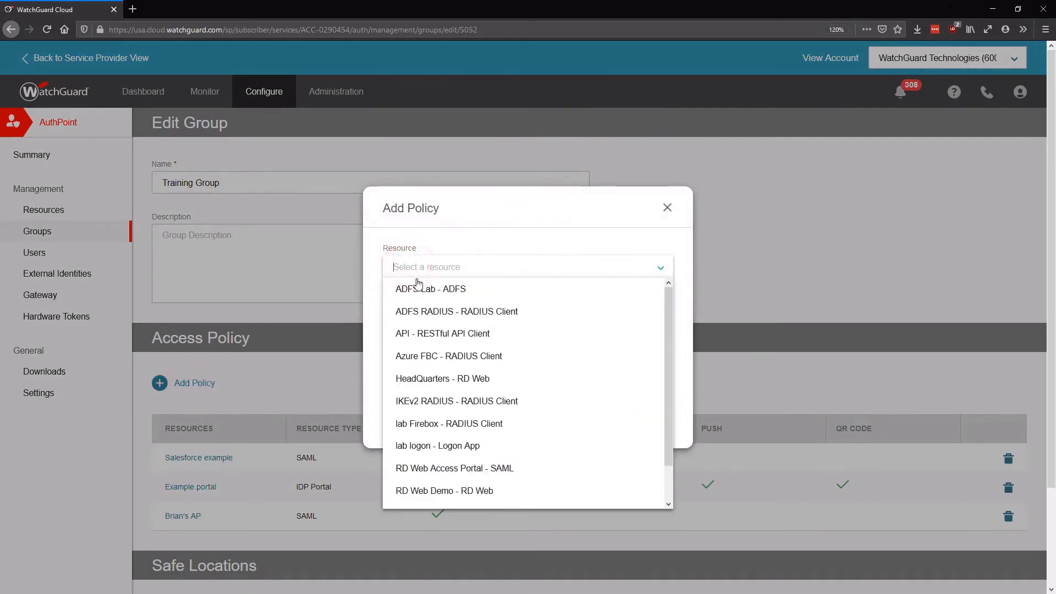
left_click(424, 396)
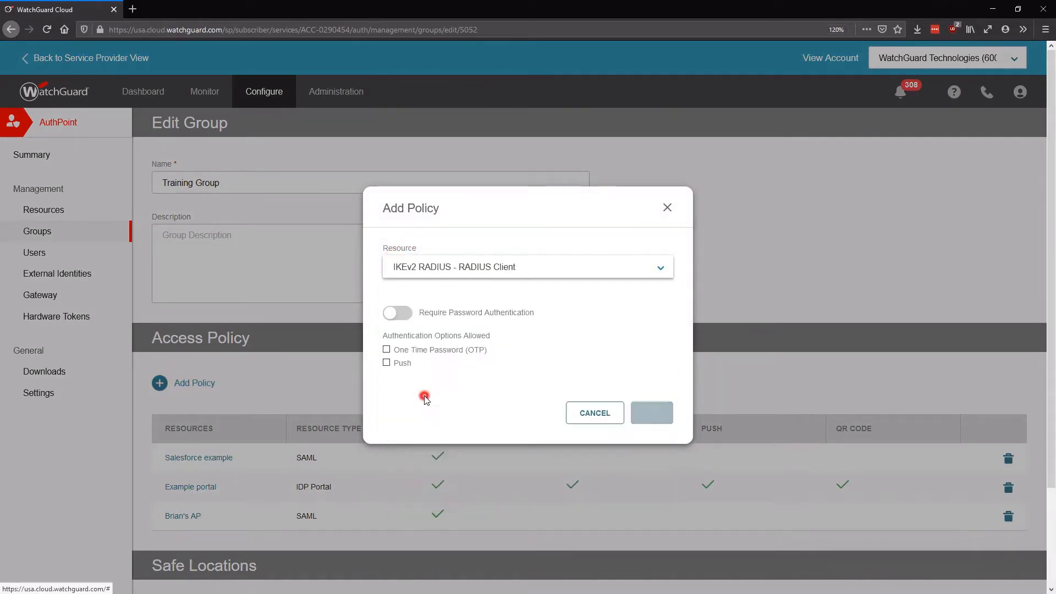
Require password authentication and allow Push for the policy, add it, and save the group.
left_click(407, 314)
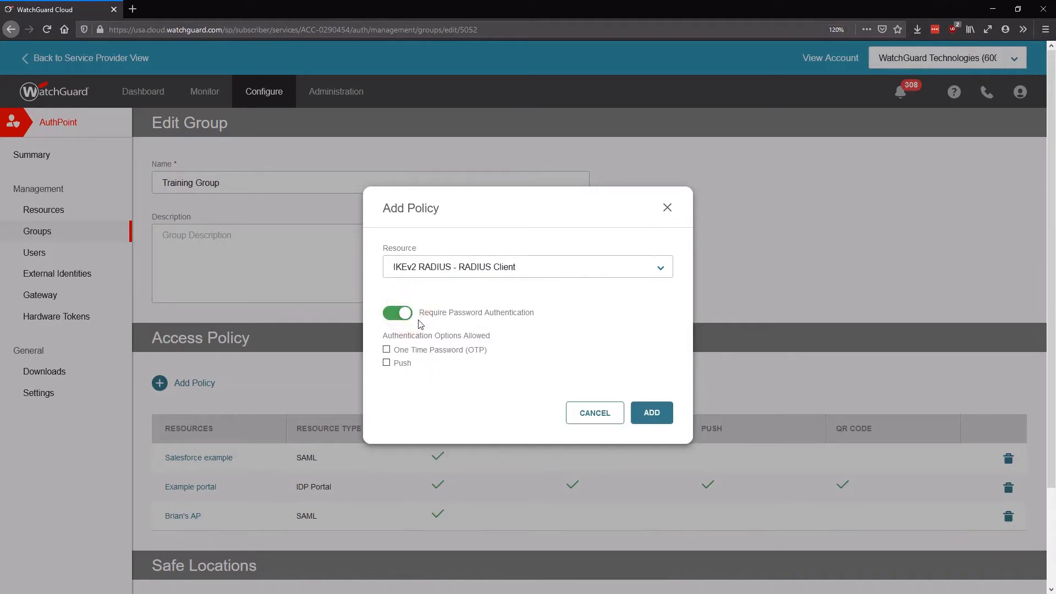
left_click(414, 352)
left_click(402, 363)
left_click(651, 417)
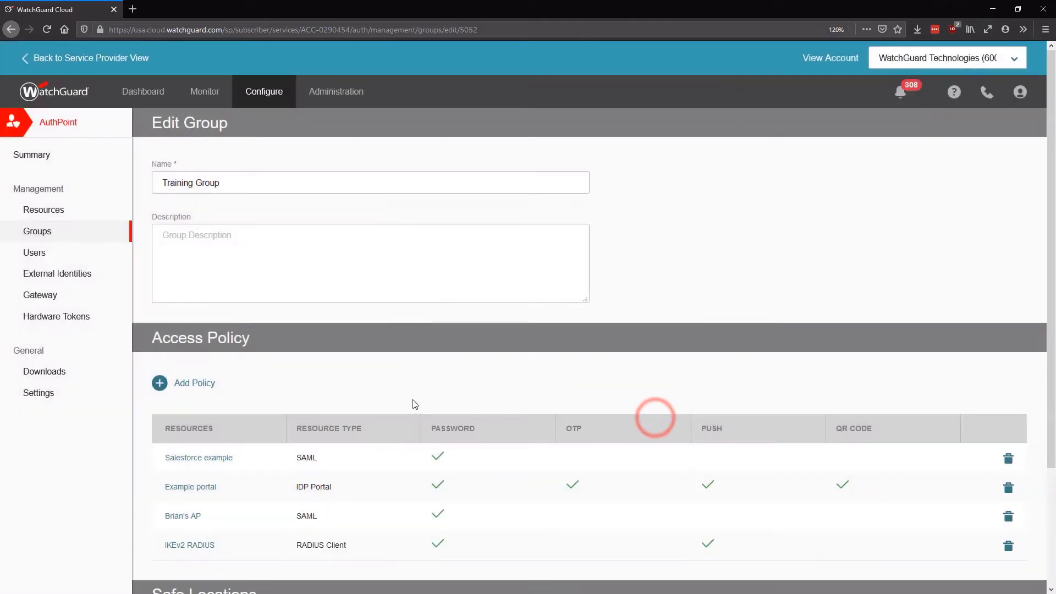
scroll(413, 403, "down", 3)
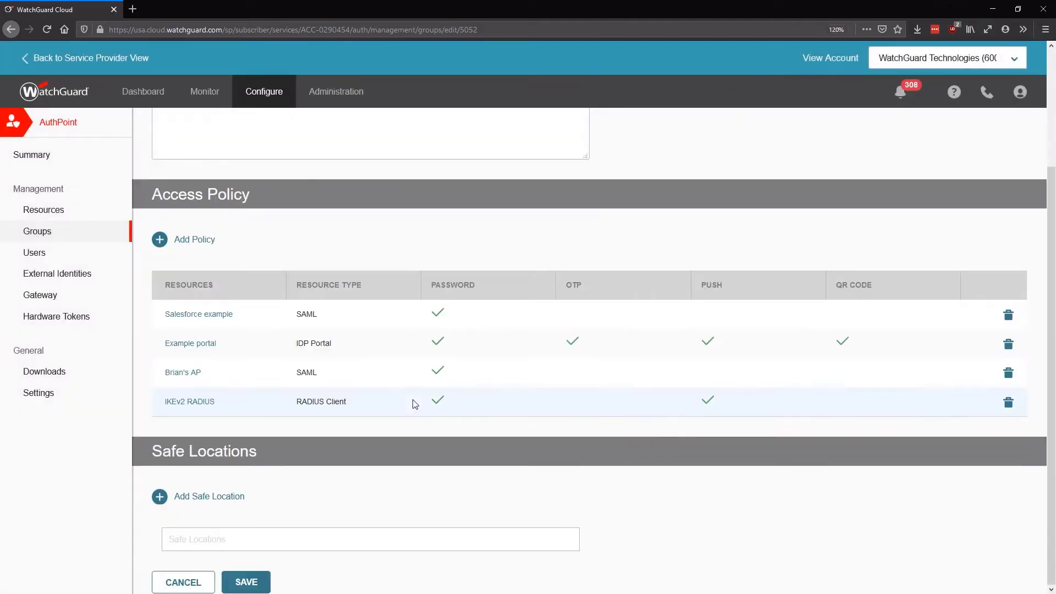
left_click(239, 586)
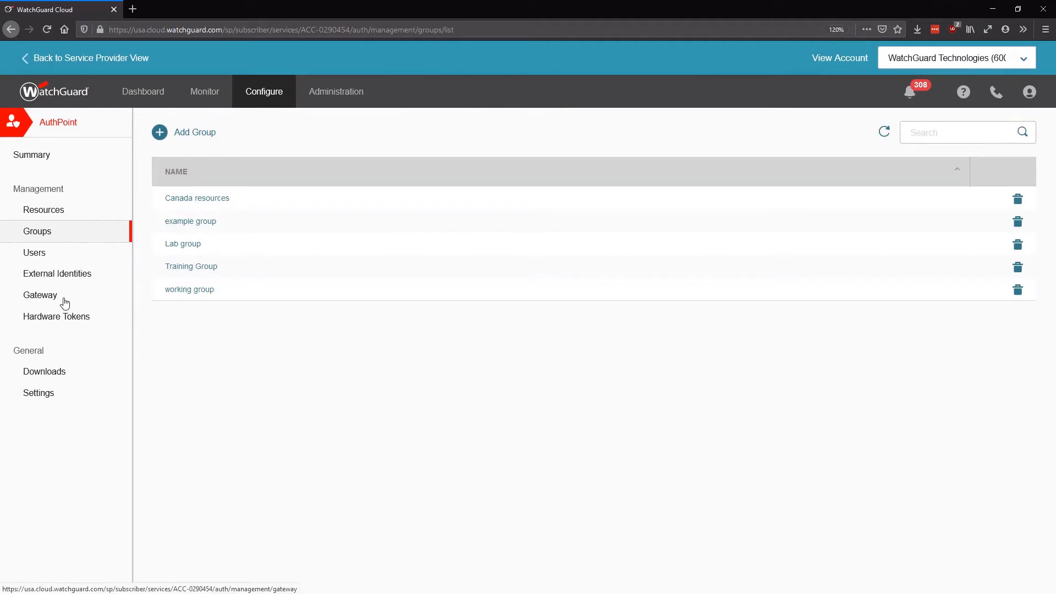
Add and save a gateway named IKEv2 with RADIUS port 9999 and the IKEv2 RADIUS resource.
left_click(64, 303)
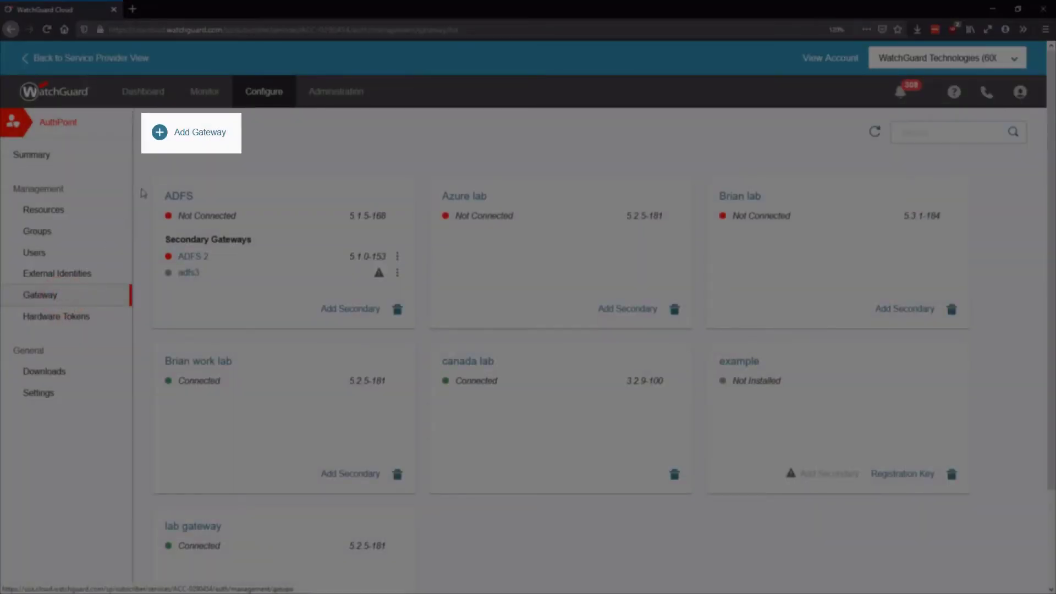
left_click(166, 134)
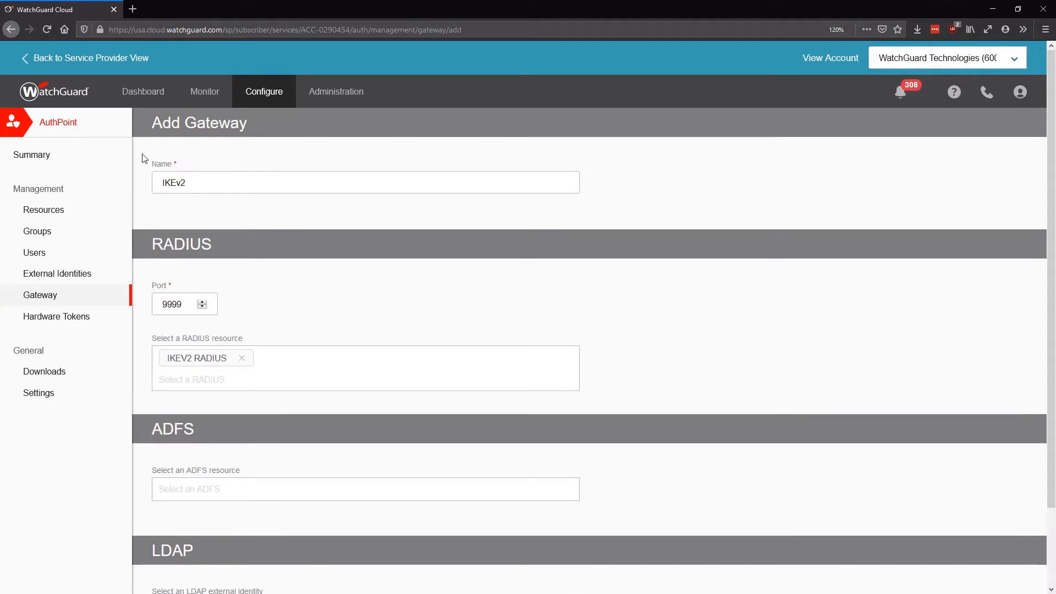
left_click(203, 181)
double_click(206, 181)
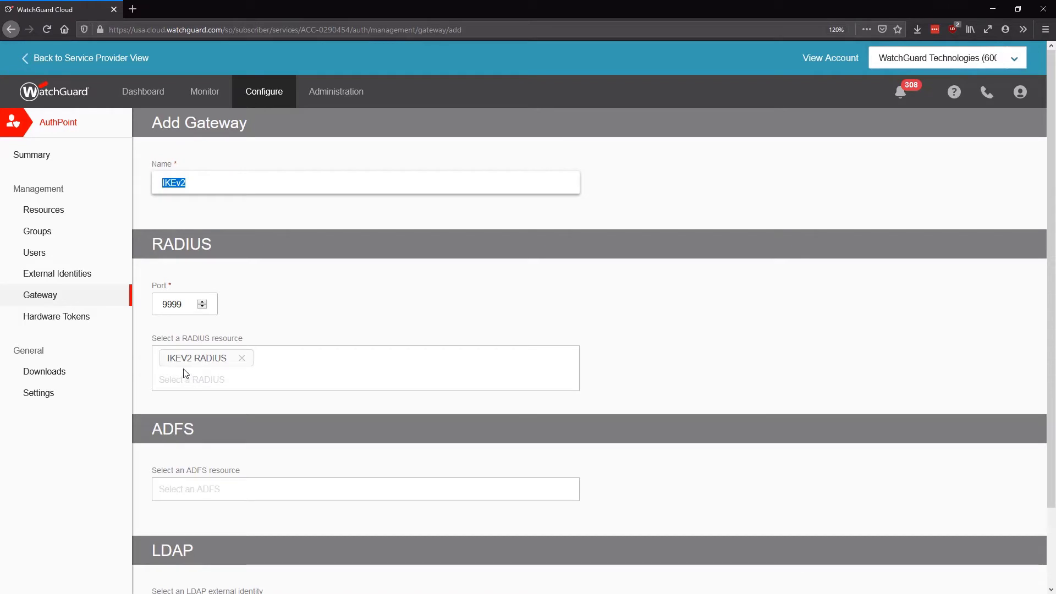
double_click(176, 303)
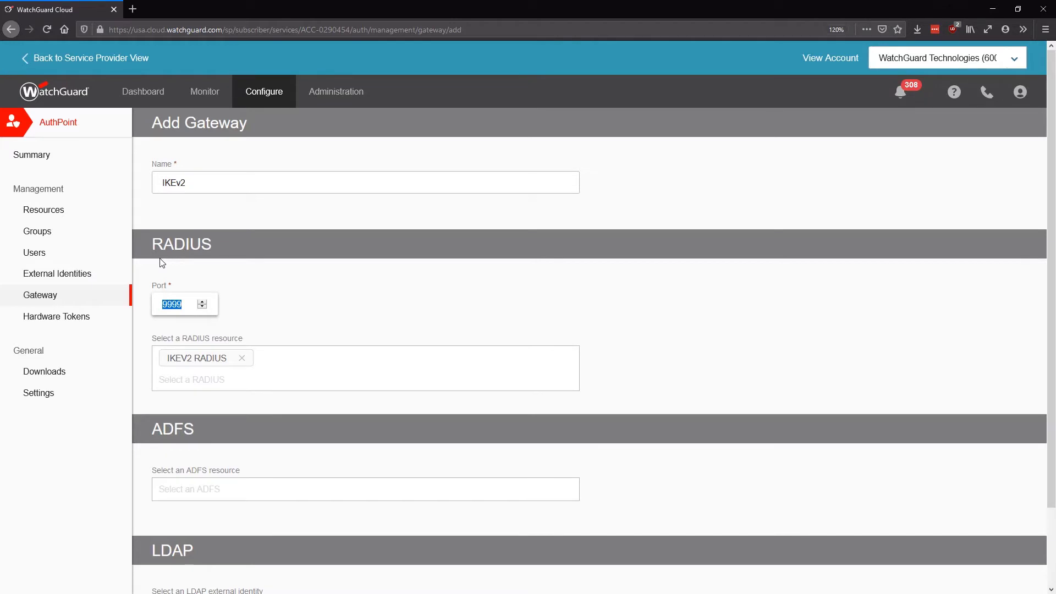
scroll(155, 286, "down", 3)
left_click(254, 586)
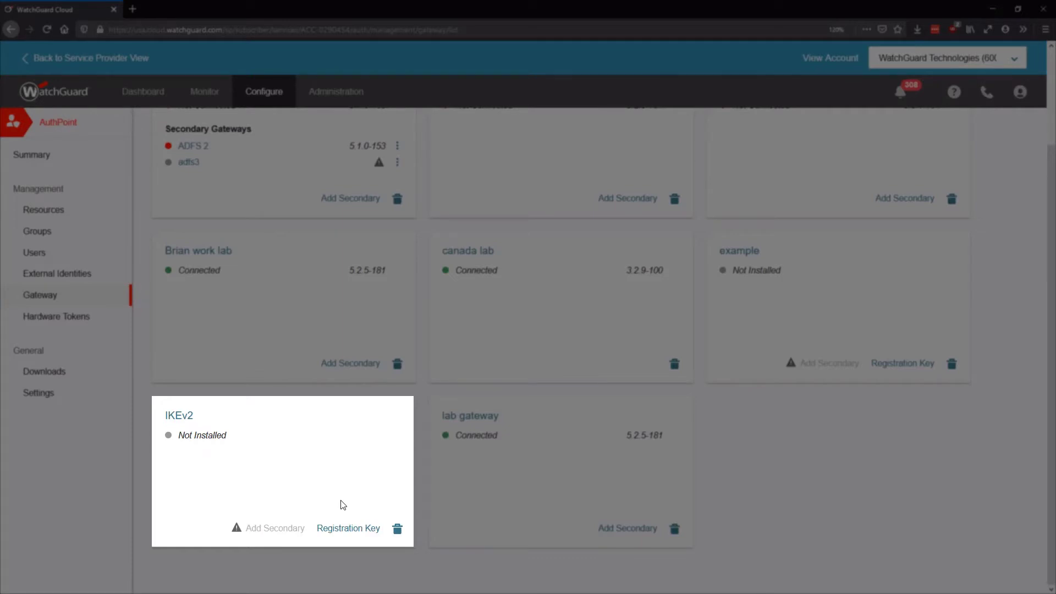
Copy the registration key of the IKEv2 gateway and close the key dialog.
left_click(344, 528)
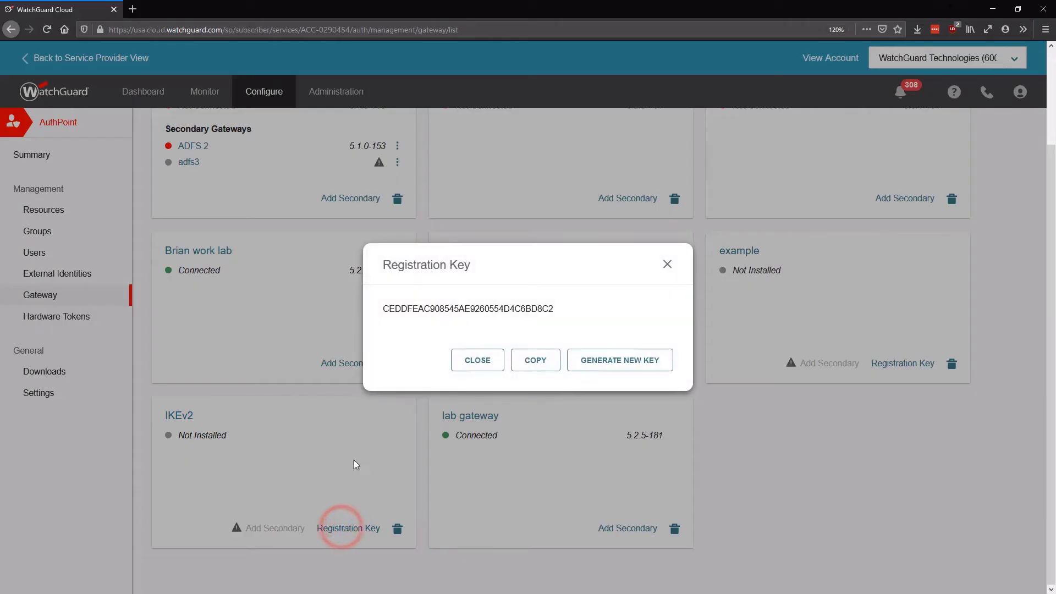
left_click(537, 365)
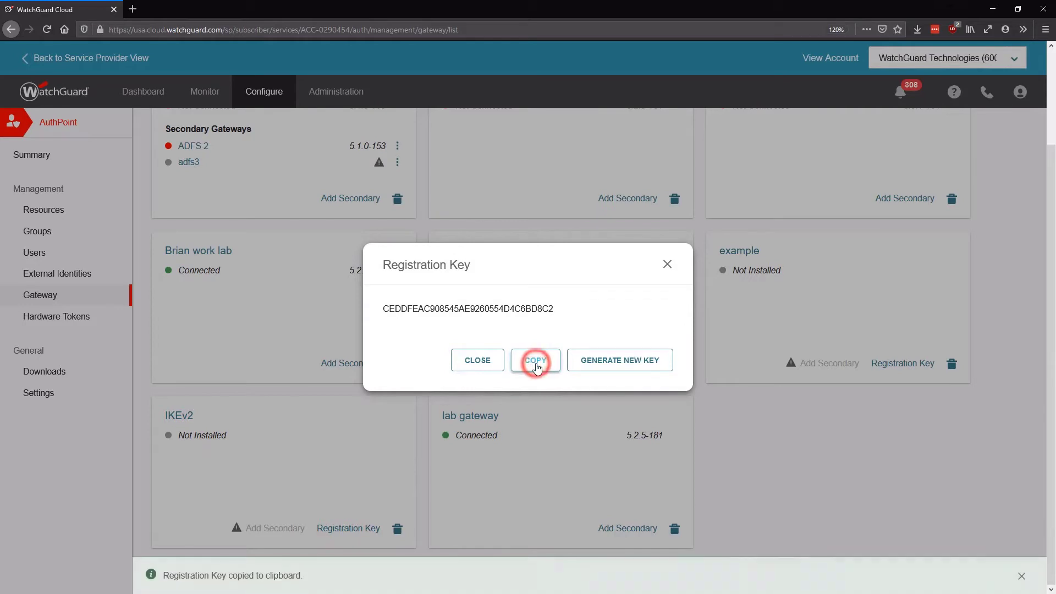
left_click(484, 363)
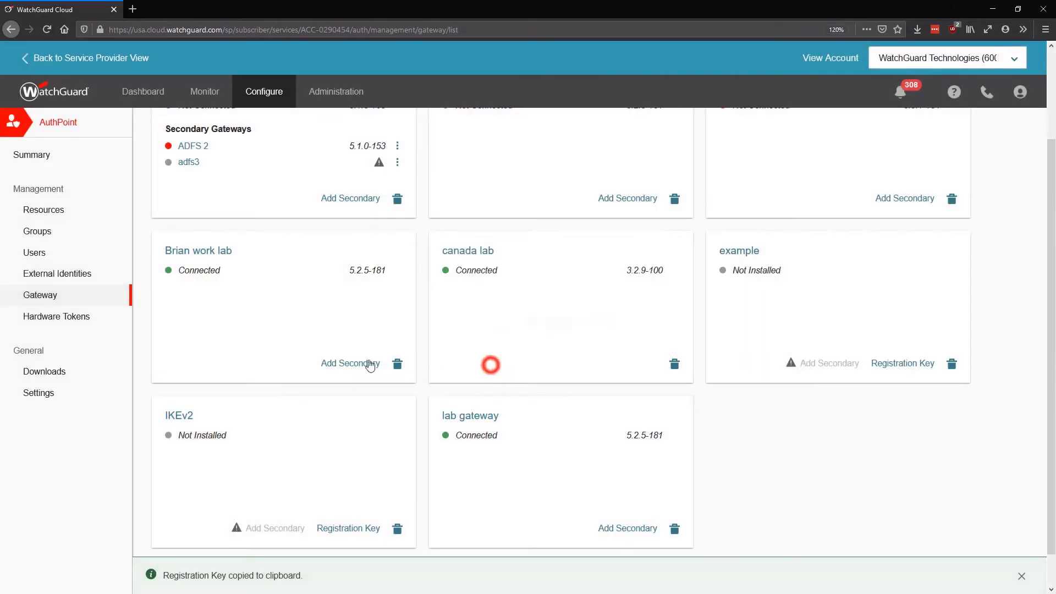
Go to the AuthPoint downloads, then install AuthPoint Gateway 5.3.1.184 on the Windows server by pasting the copied gateway registration key.
left_click(110, 378)
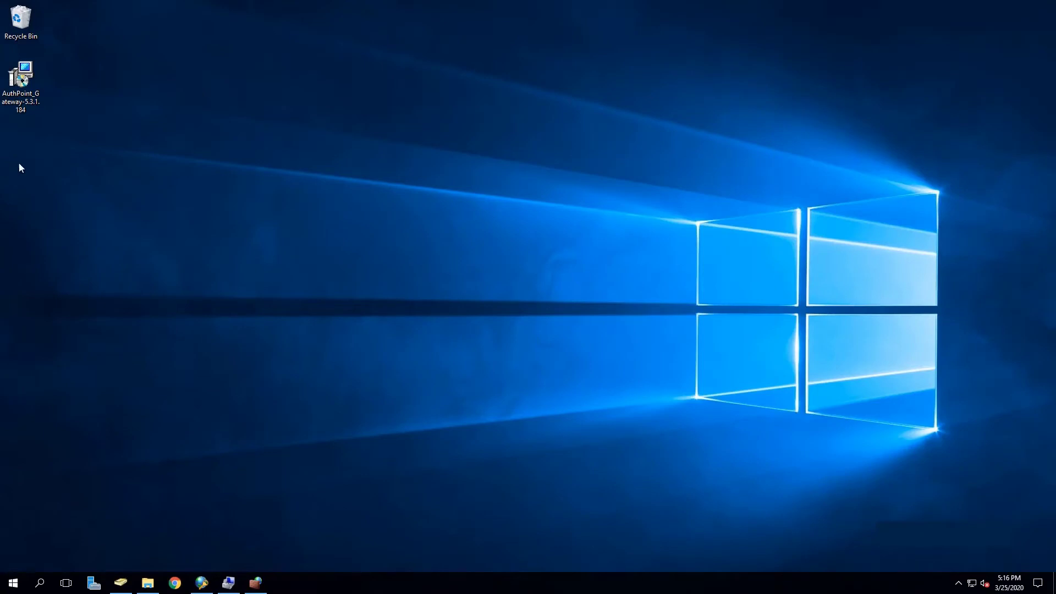
double_click(28, 97)
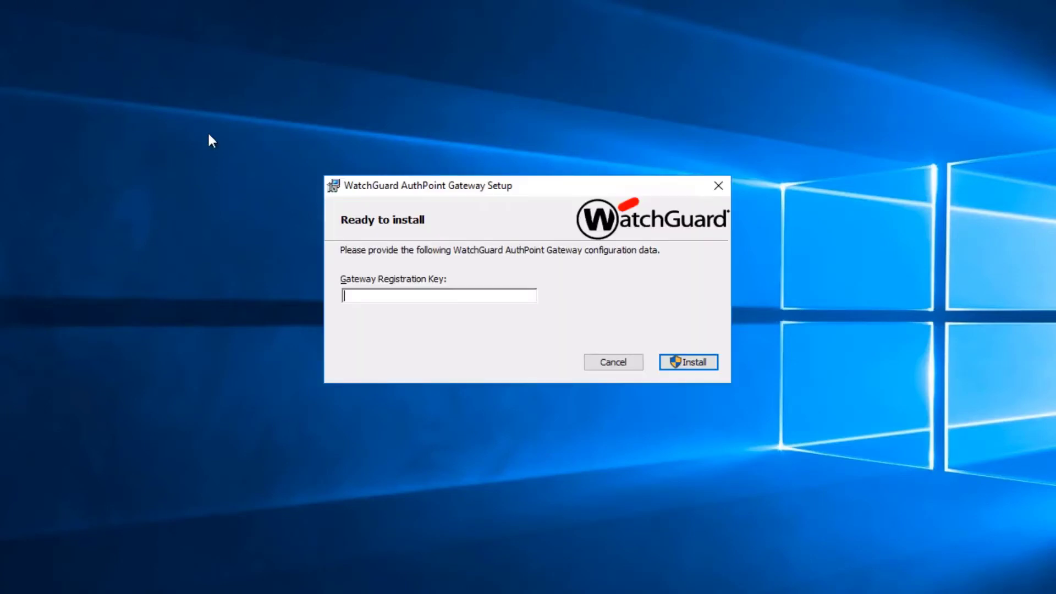
left_click(403, 295)
key("ctrl+v")
left_click(674, 362)
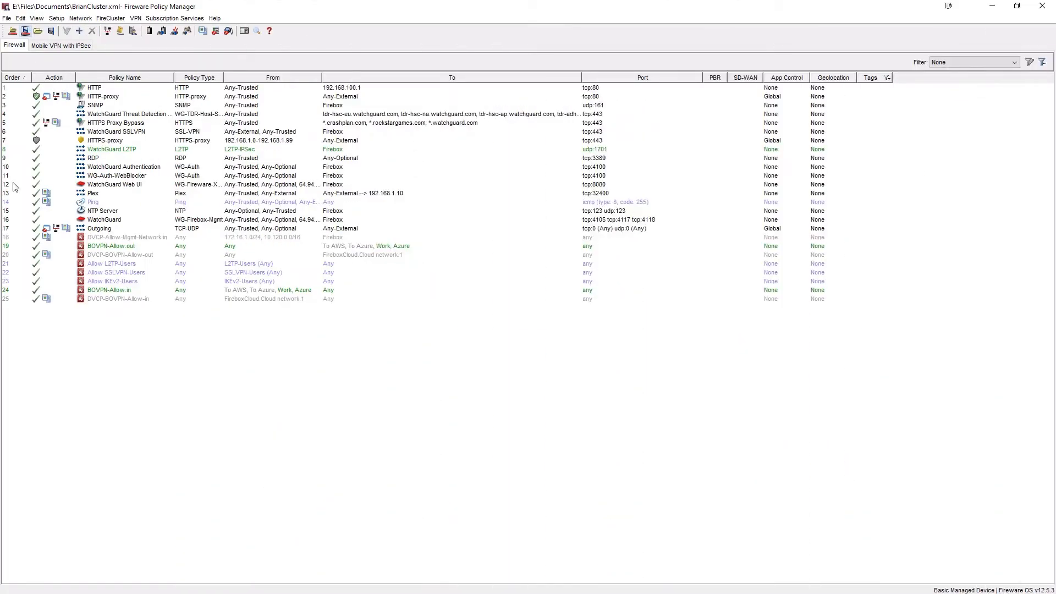
In Fireware Policy Manager, start adding a RADIUS server to the Firebox authentication servers.
left_click(56, 19)
mouse_move(74, 80)
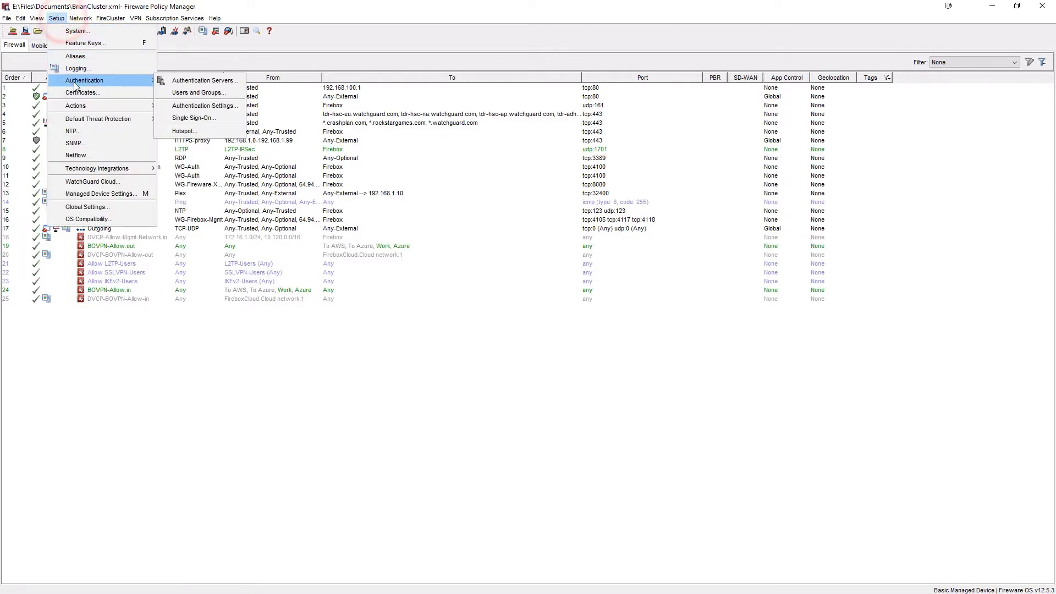
left_click(170, 81)
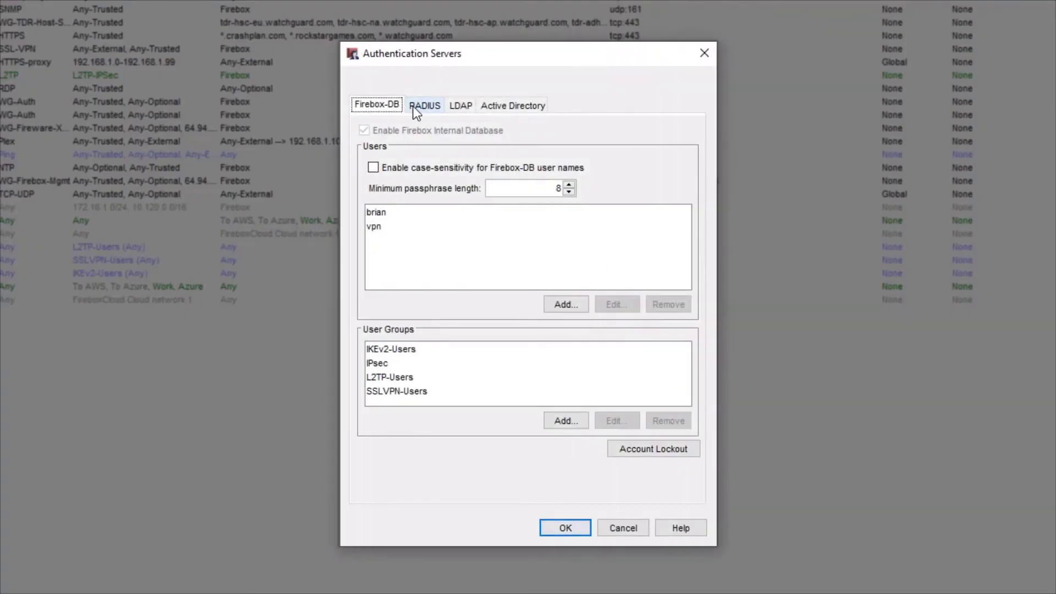
left_click(417, 107)
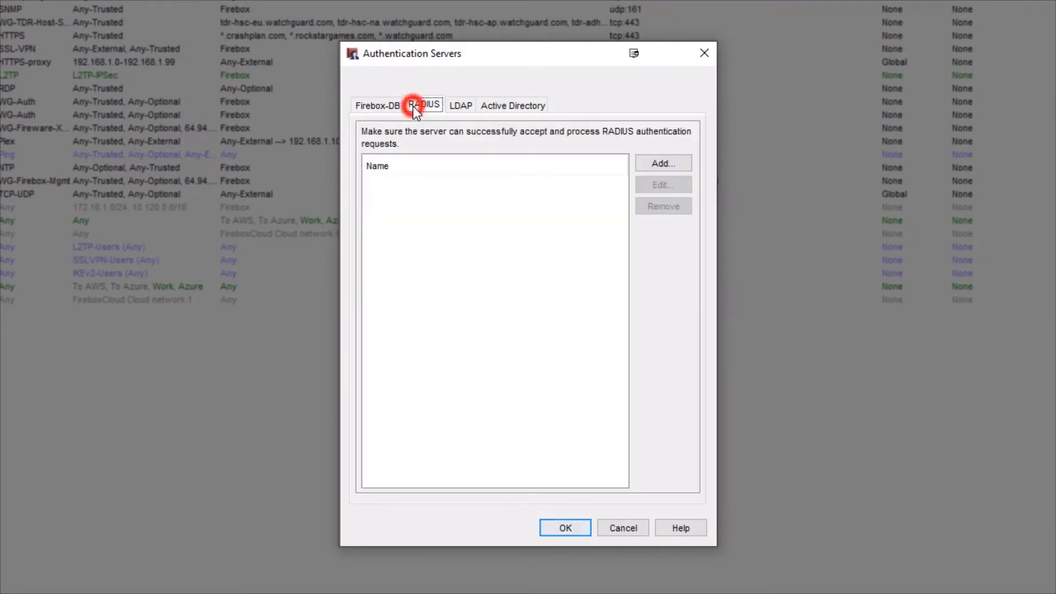
left_click(653, 166)
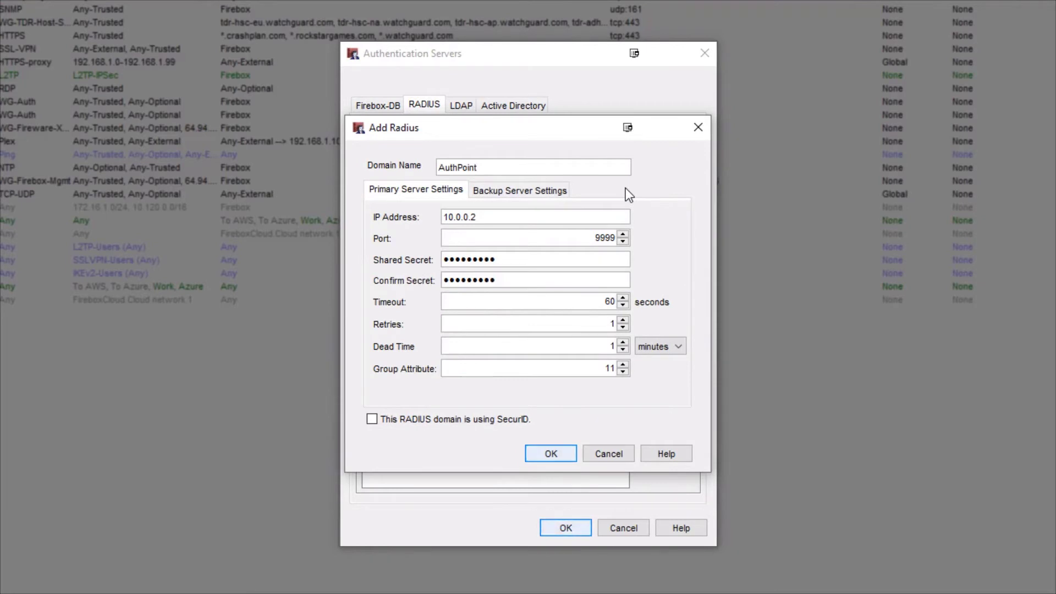
Define RADIUS domain AuthPoint with IP 10.0.0.2, port 9999, the shared secret, a 60-second timeout and 1 retry, and save the authentication servers.
double_click(530, 167)
left_click_drag(487, 217, 438, 220)
left_click_drag(569, 238, 634, 243)
double_click(521, 262)
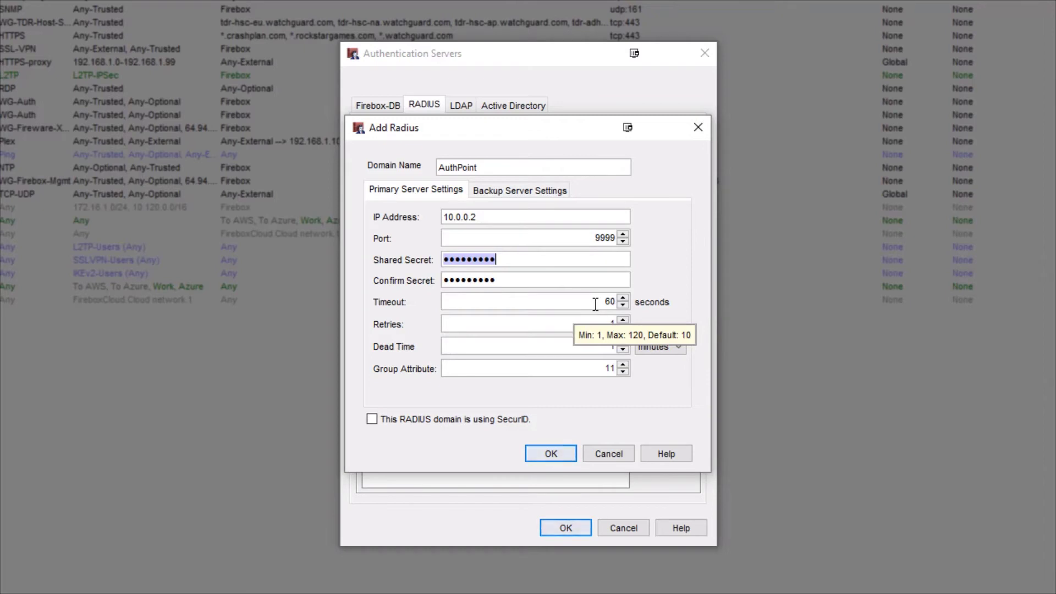
left_click(594, 304)
double_click(610, 303)
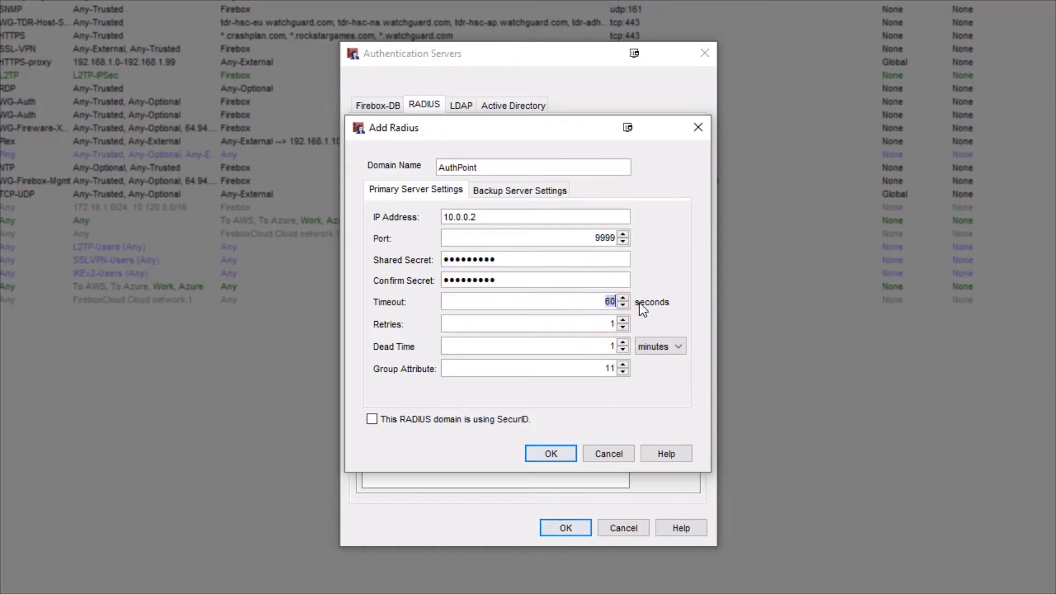
double_click(605, 324)
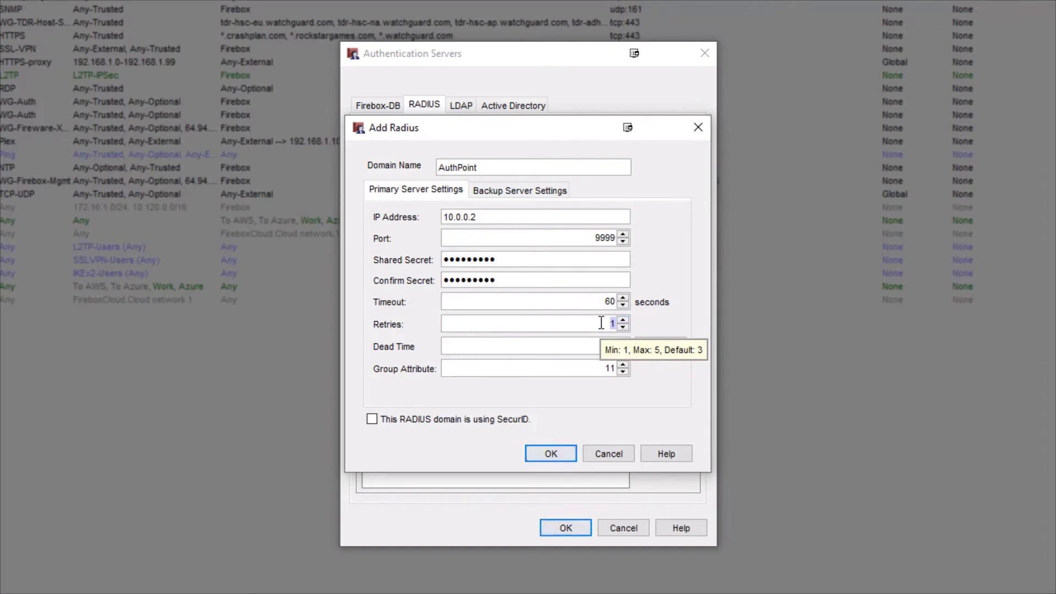
left_click(550, 454)
left_click(553, 525)
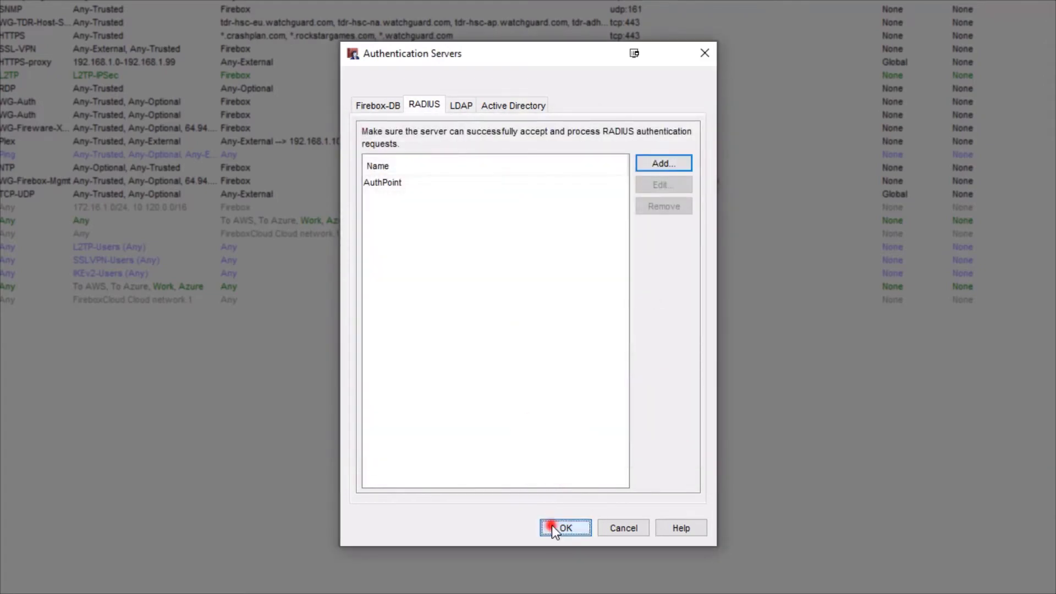
Enable the AuthPoint authentication server for Mobile VPN with IKEv2 and make it the default.
left_click(136, 18)
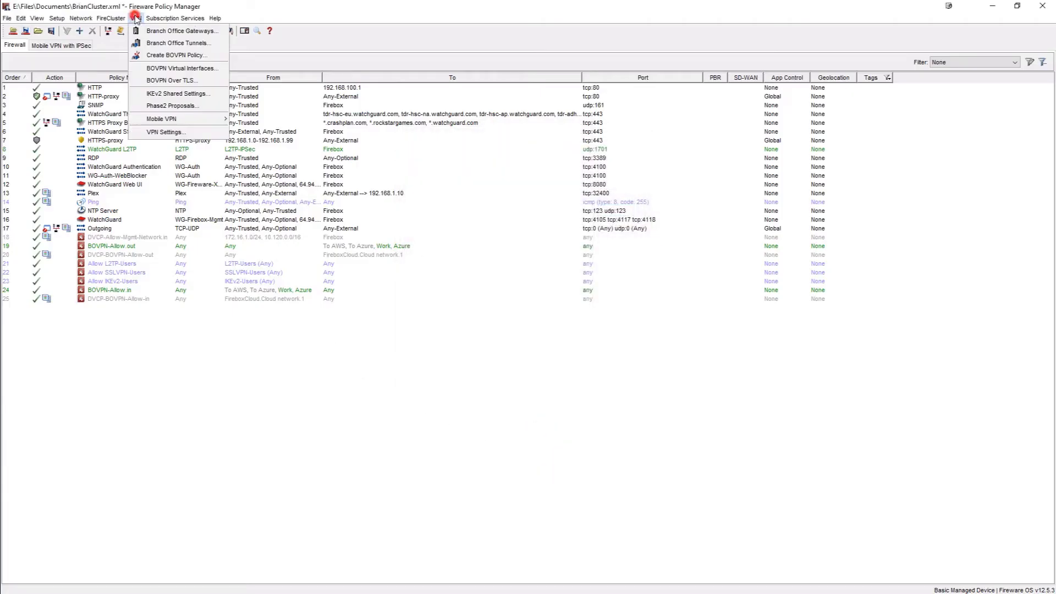
mouse_move(197, 119)
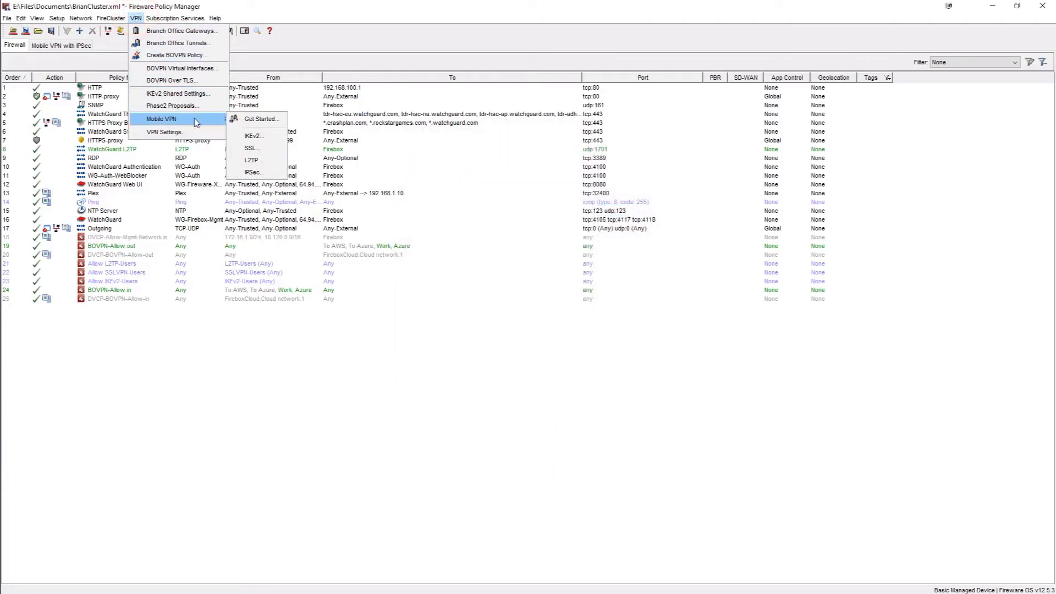
left_click(251, 137)
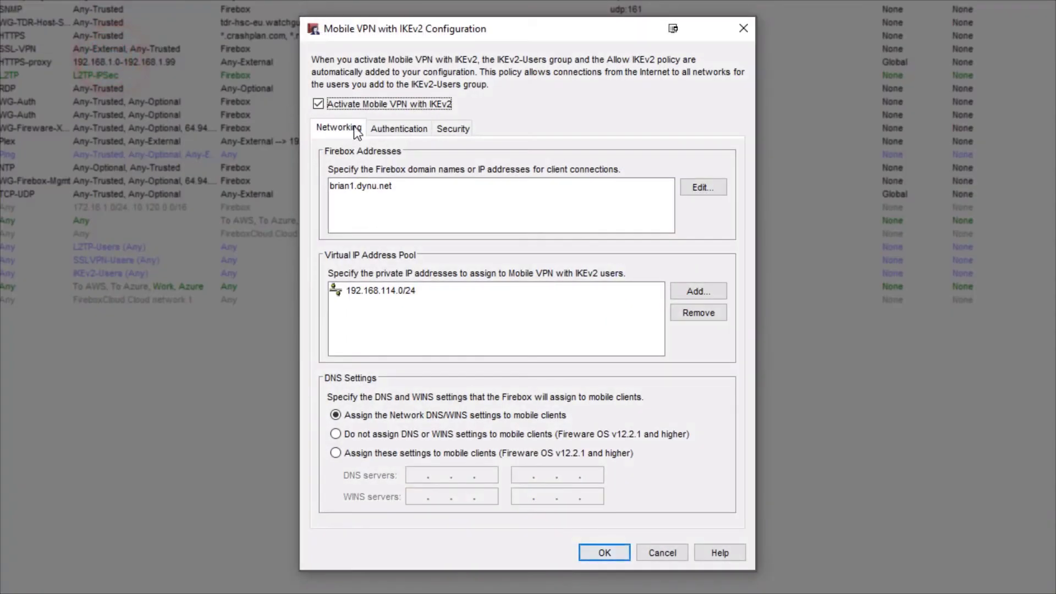
left_click(376, 129)
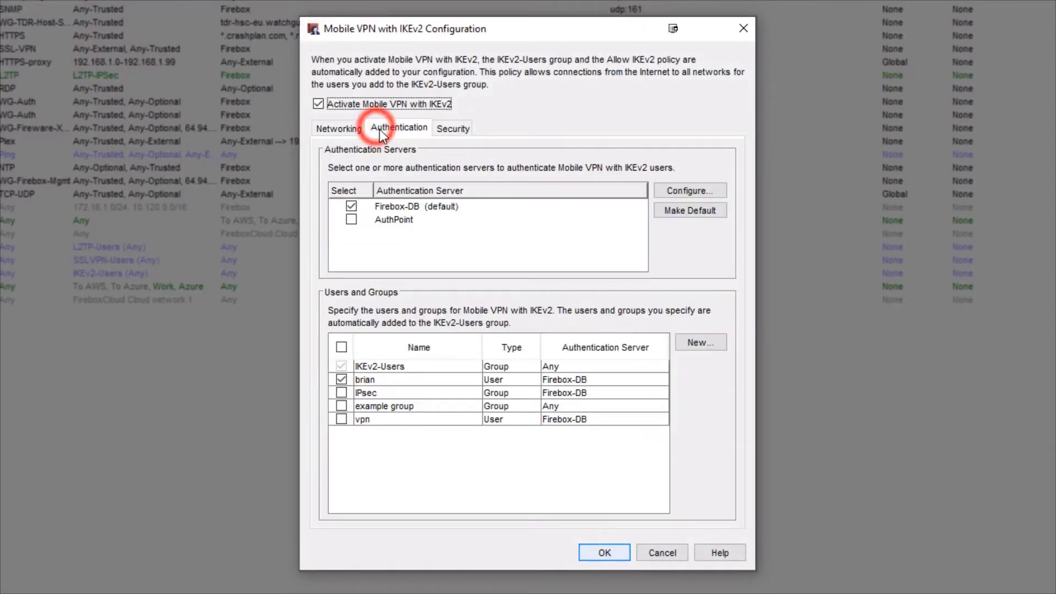
left_click(351, 220)
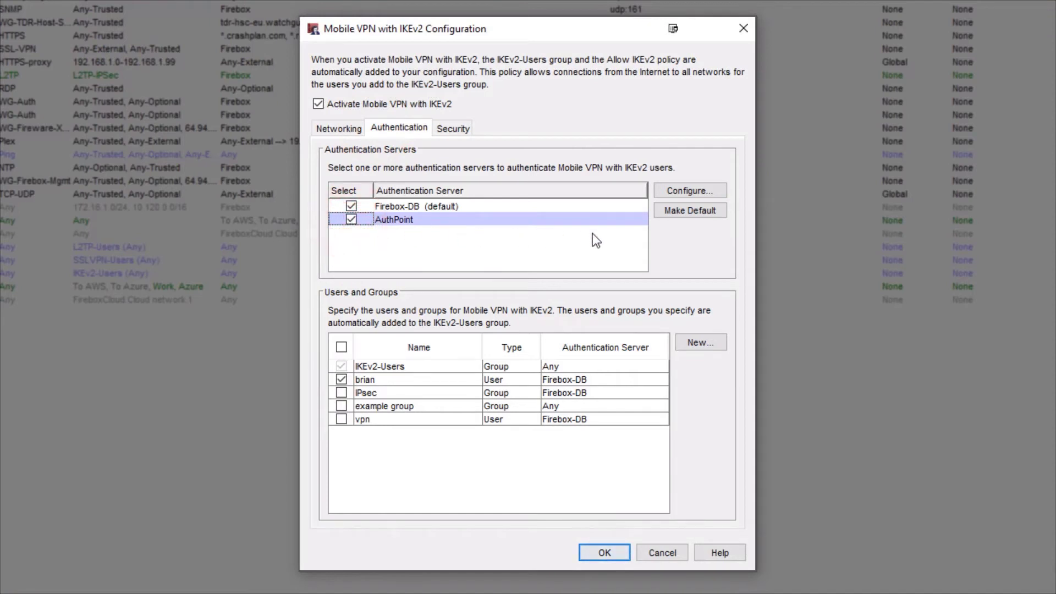
left_click(675, 212)
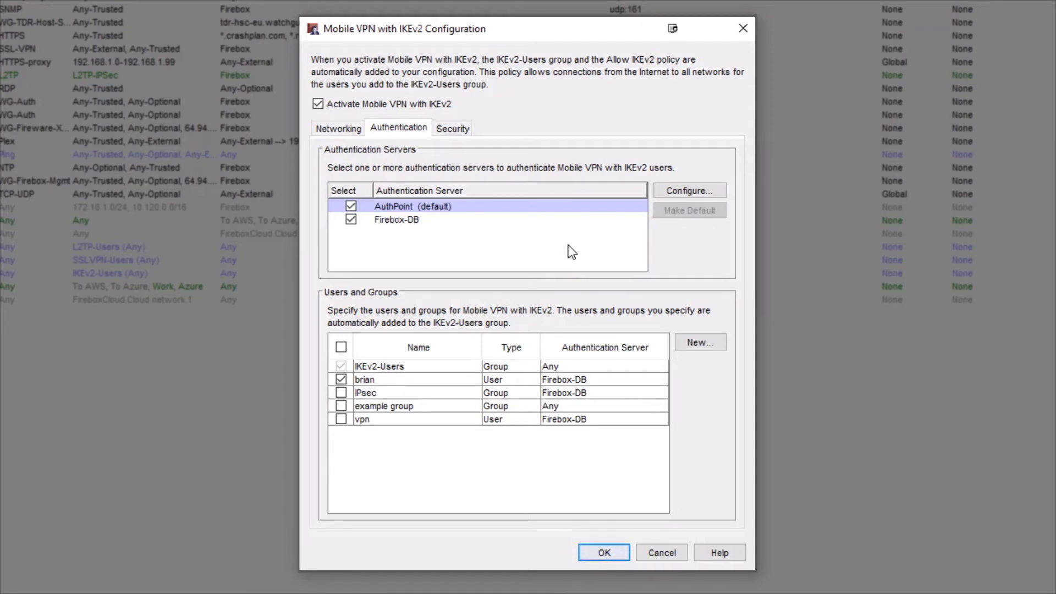
Add an external group named Training Group, with any authentication server, to the Mobile VPN with IKEv2 users and groups.
left_click(683, 341)
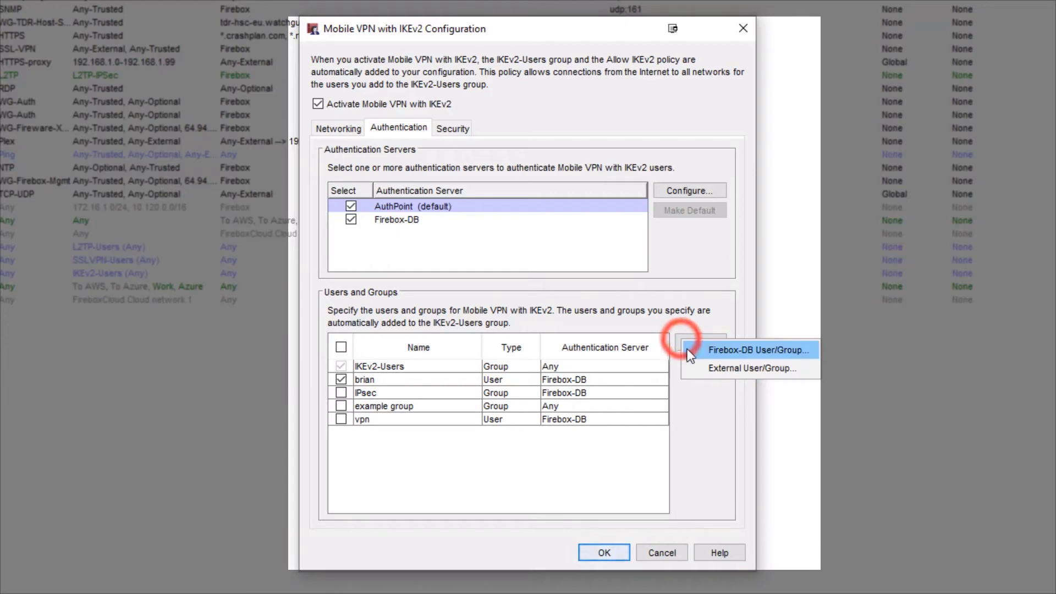
left_click(695, 368)
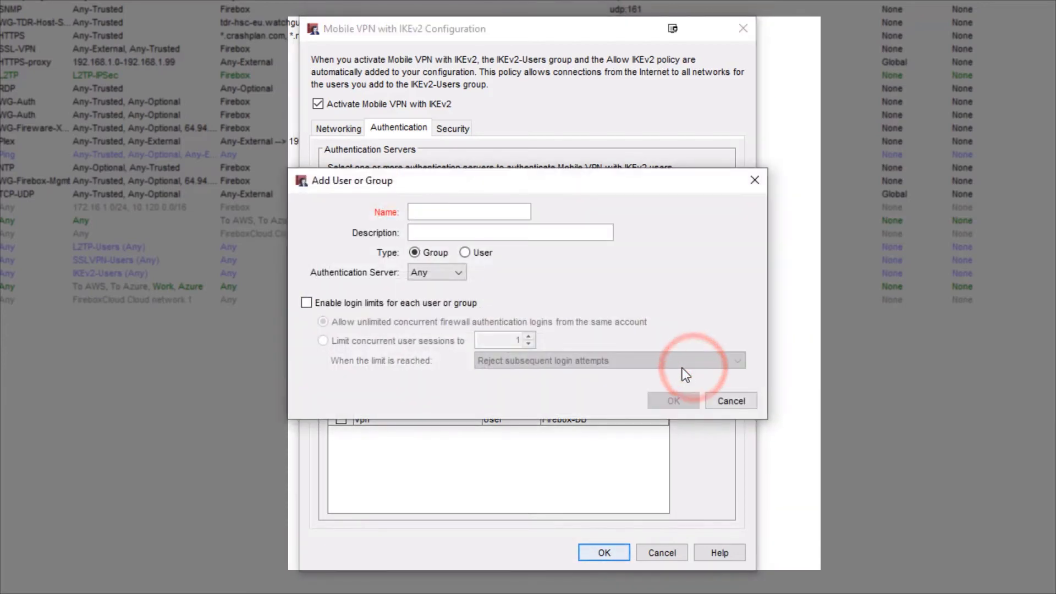
left_click(411, 213)
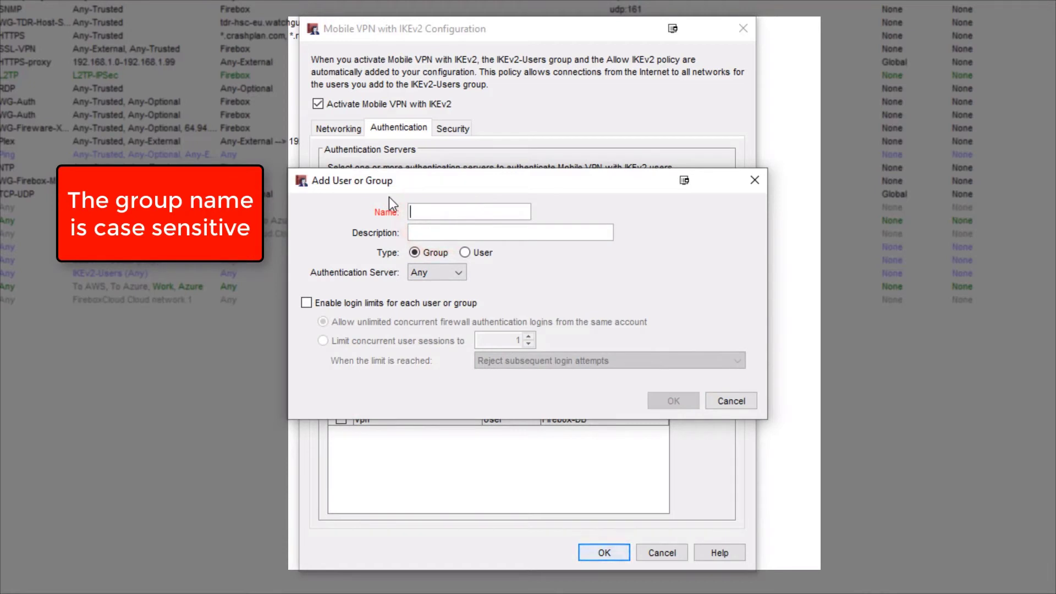
type("Training Group")
left_click(690, 400)
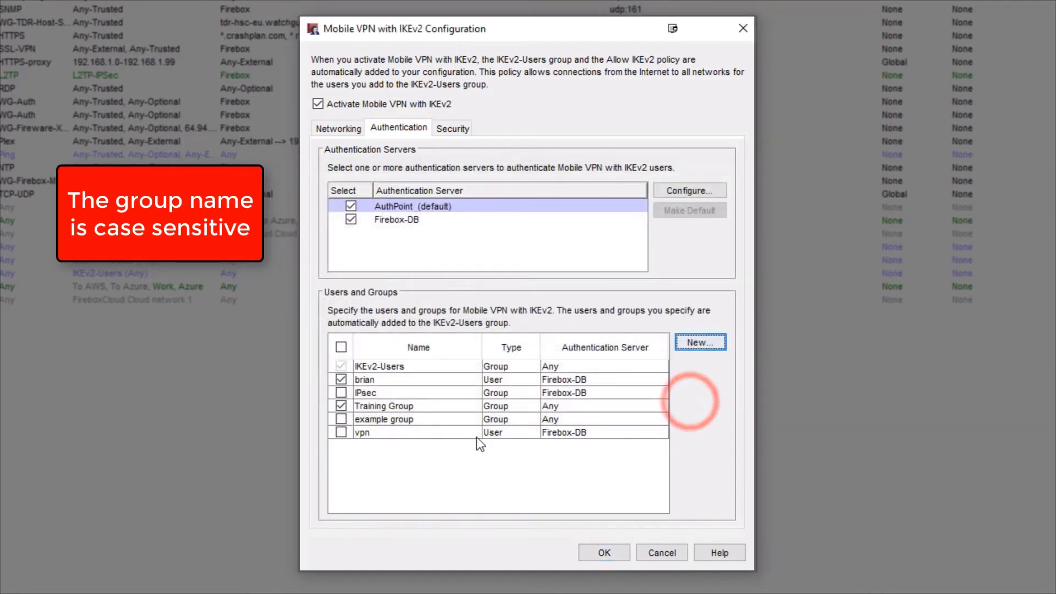
left_click(374, 411)
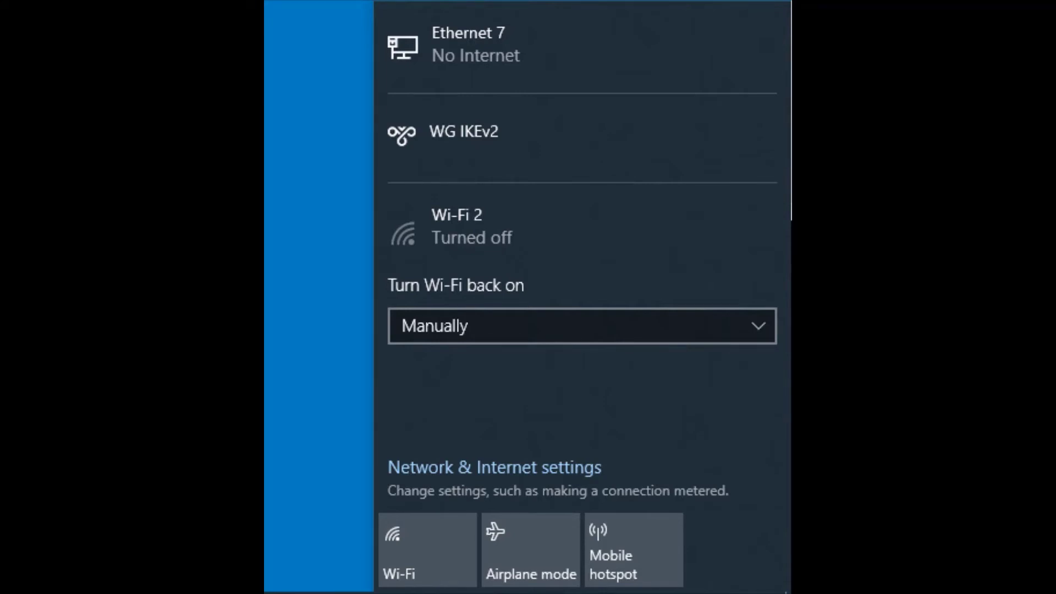
Connect to the WG IKEv2 VPN from the Windows network connections, signing in with the user name and account password.
left_click(448, 137)
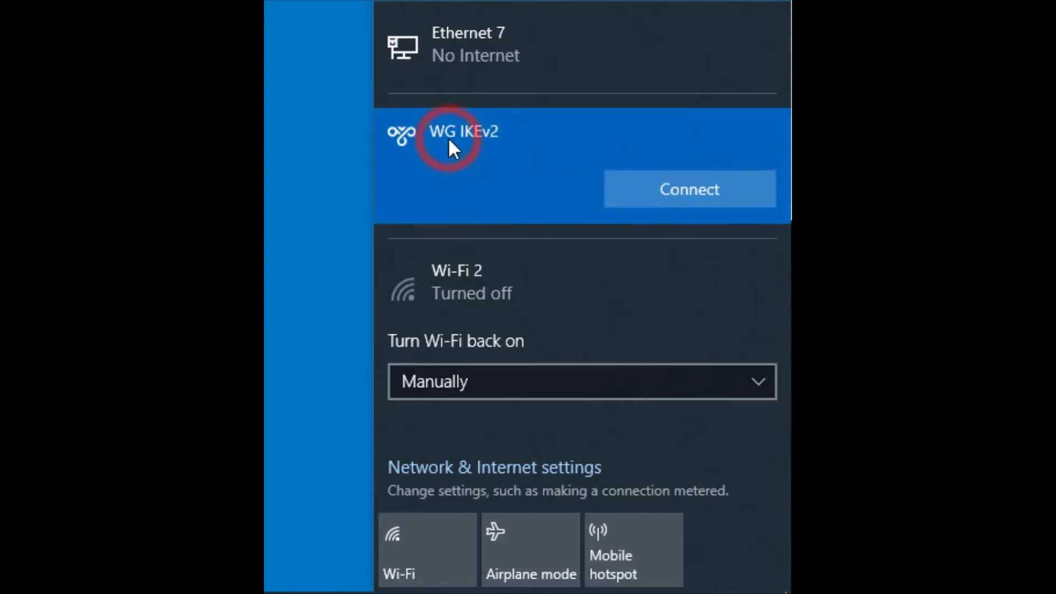
left_click(629, 190)
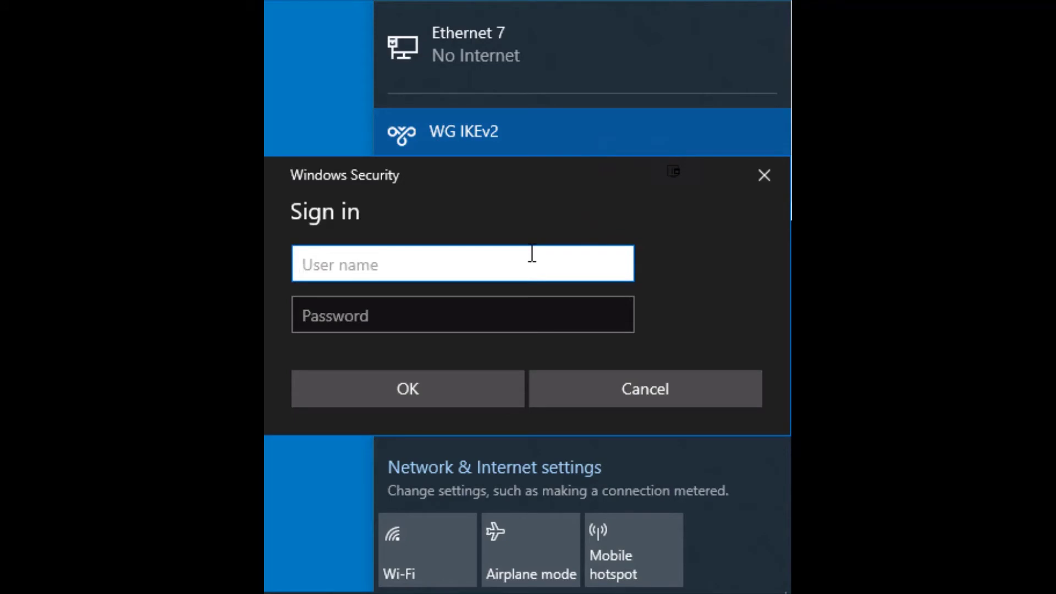
type("brian")
key("Tab")
type("********")
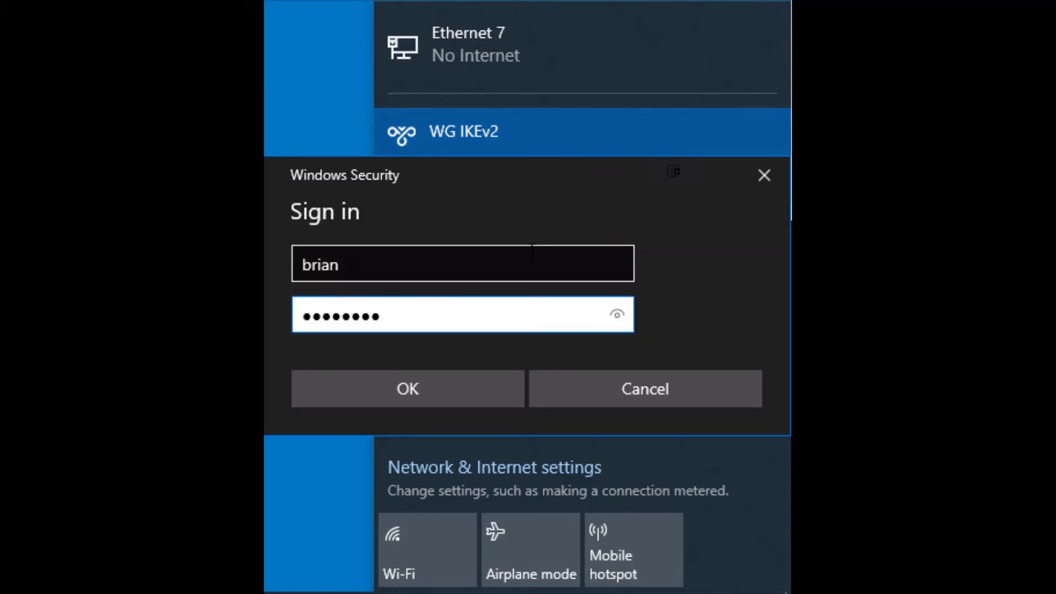
key("Return")
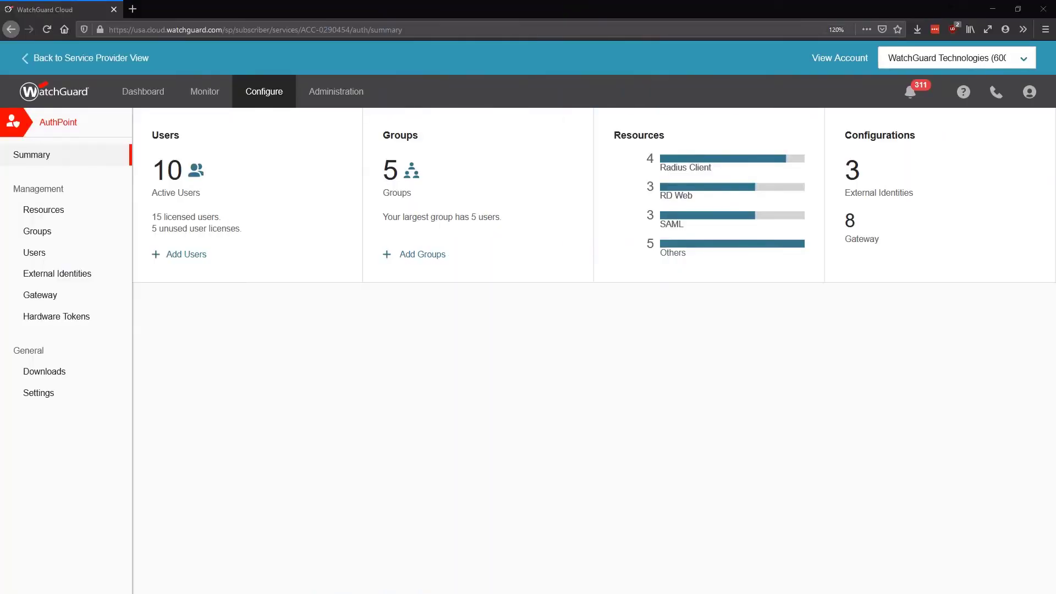
Enable MS-CHAPv2 on the IKEv2 RADIUS resource in AuthPoint with NPS server 10.0.0.2, port 1812 and a 30-second timeout, and save it.
left_click(77, 214)
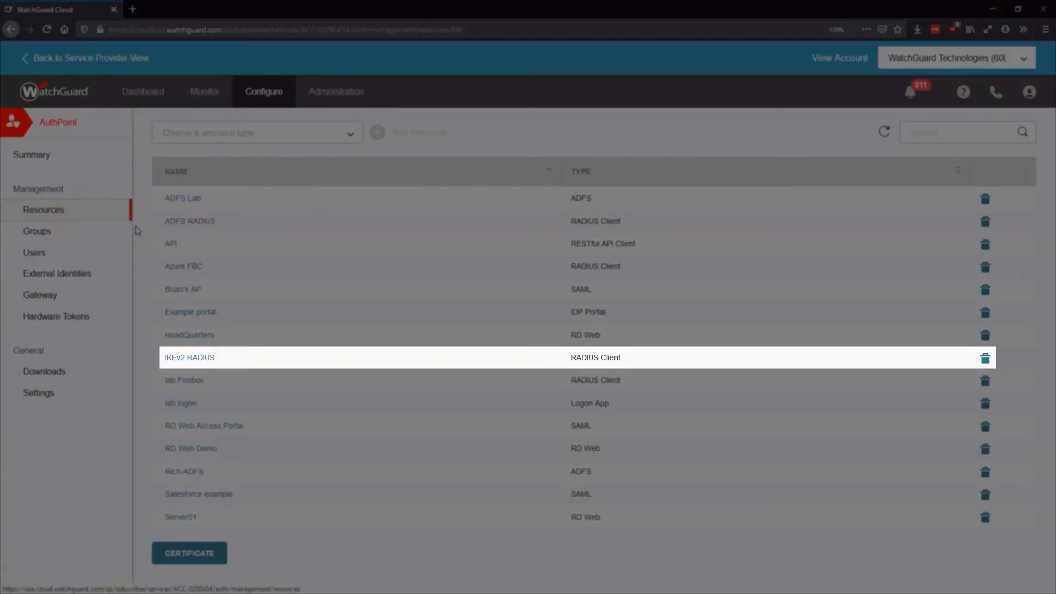
left_click(174, 359)
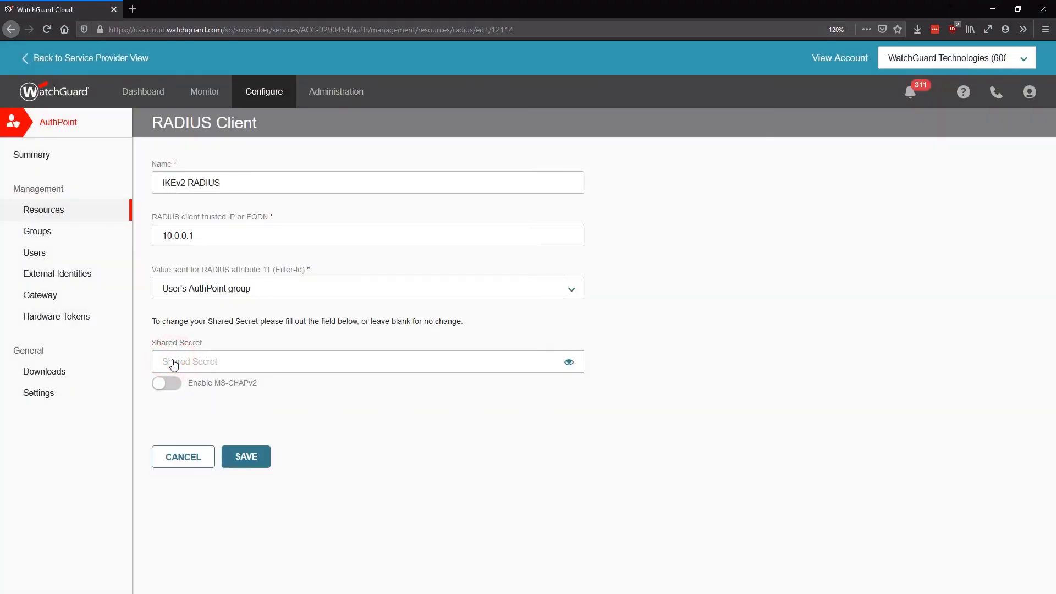
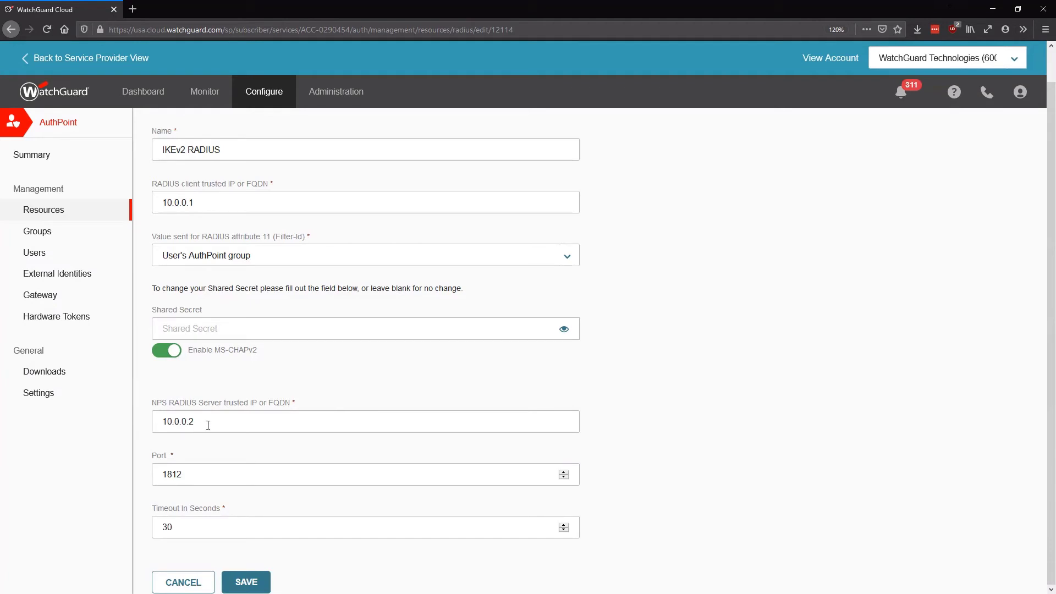
left_click_drag(207, 424, 158, 424)
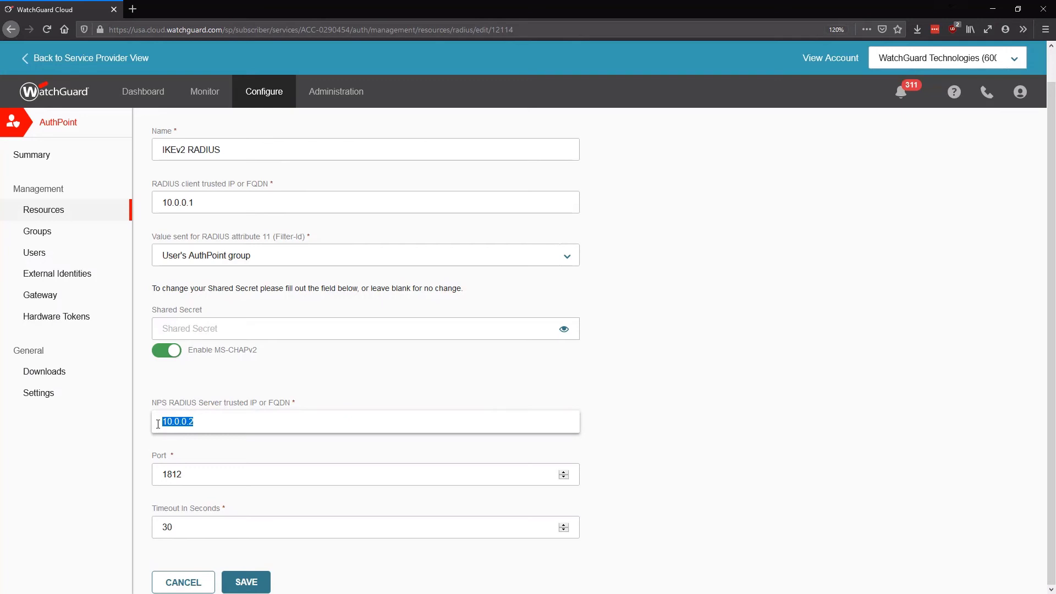
left_click(196, 478)
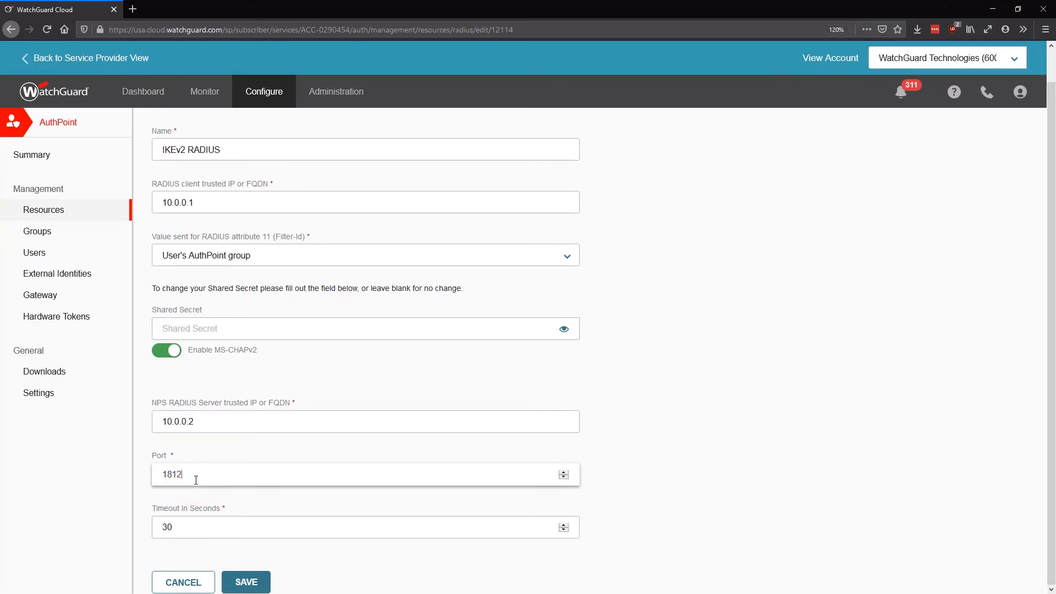
left_click(188, 525)
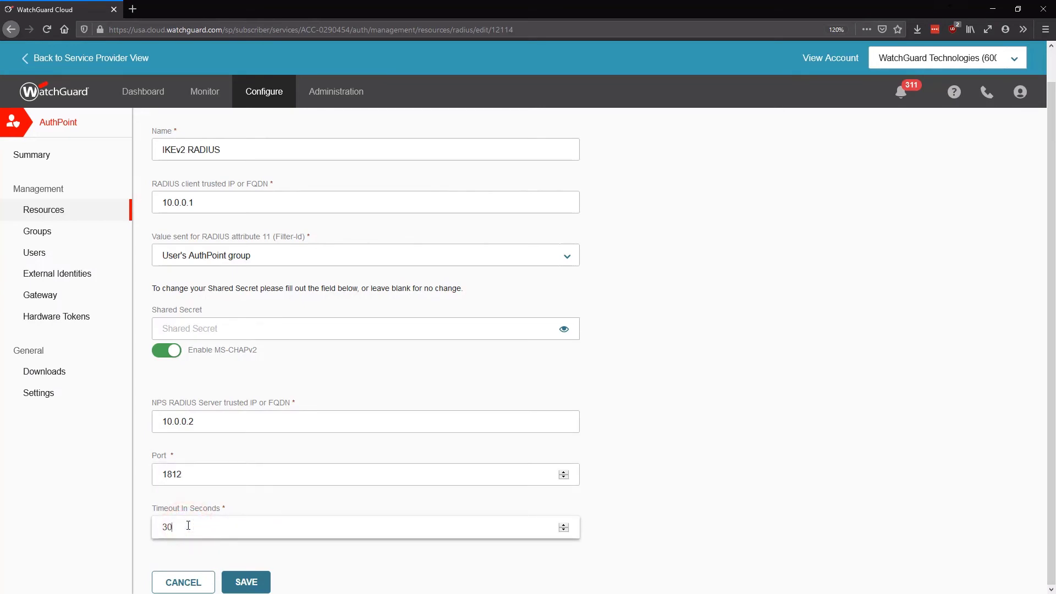
left_click(235, 580)
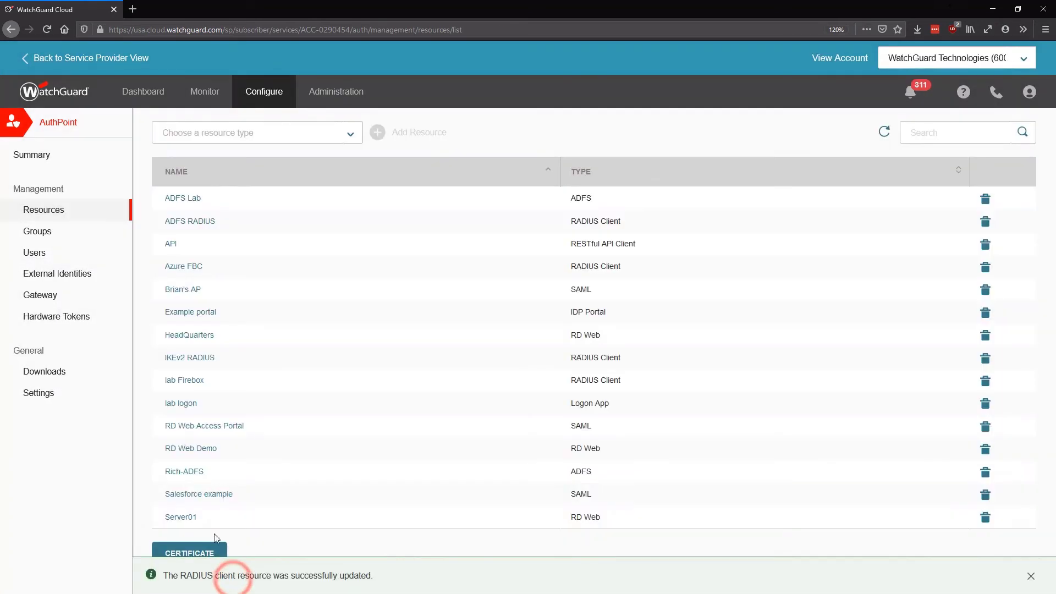
Review the IKEv2 RADIUS access policy of the AuthPoint group Training Group, including its password and push options.
left_click(51, 231)
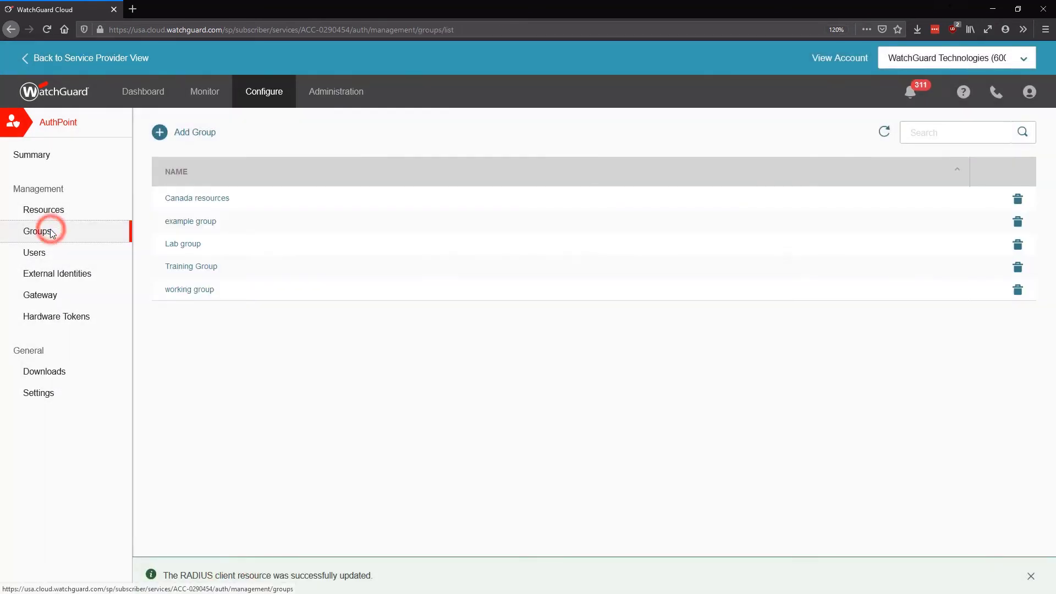
left_click(172, 266)
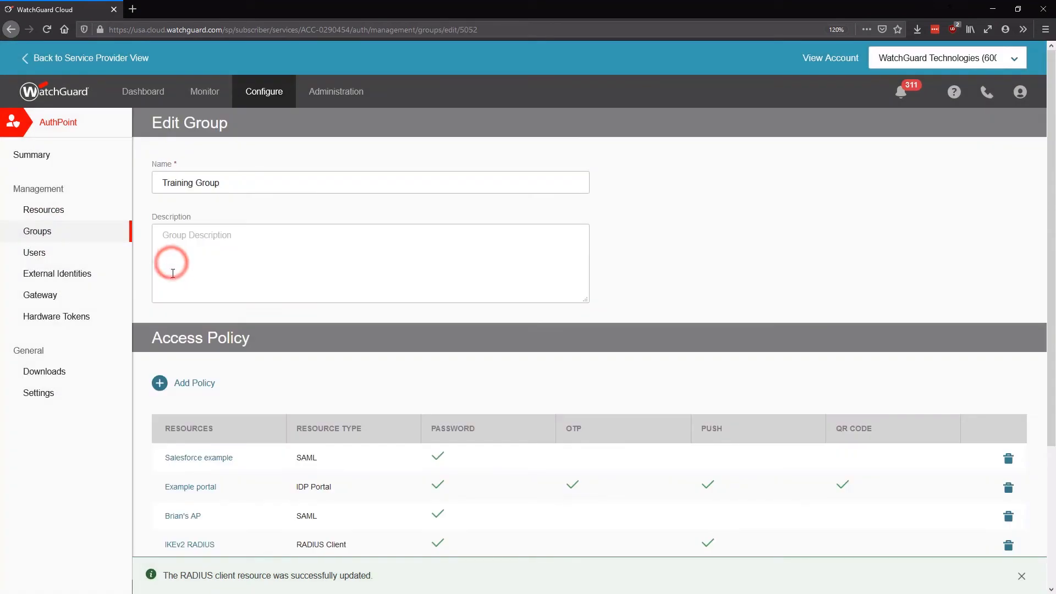
scroll(174, 308, "down", 3)
left_click(186, 400)
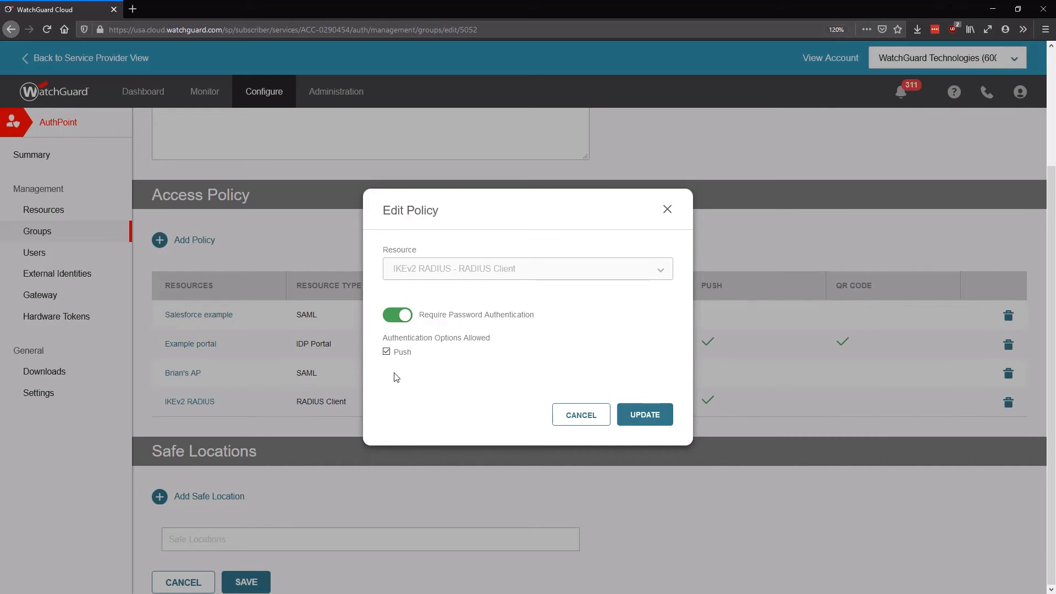
left_click(86, 281)
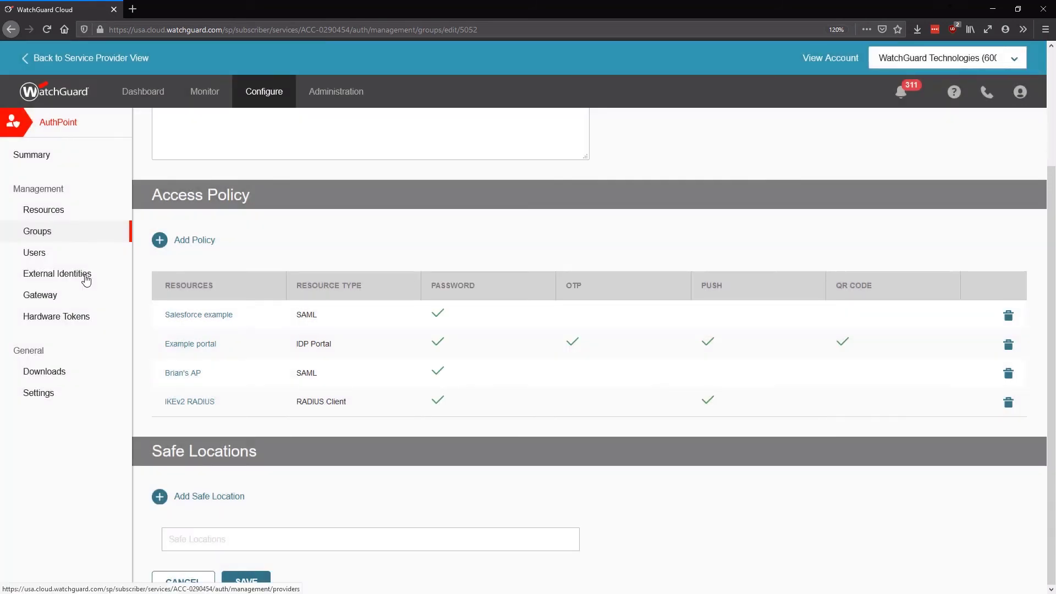
Review the LDAP configuration of the external identity for the training.local domain, including its server address, and leave it without saving.
left_click(86, 280)
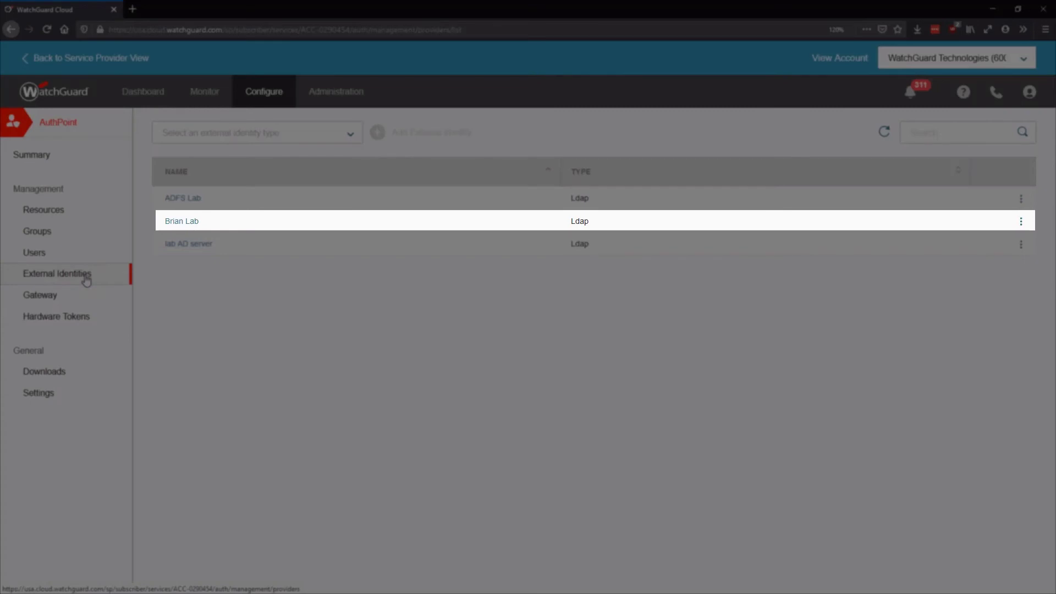
left_click(168, 222)
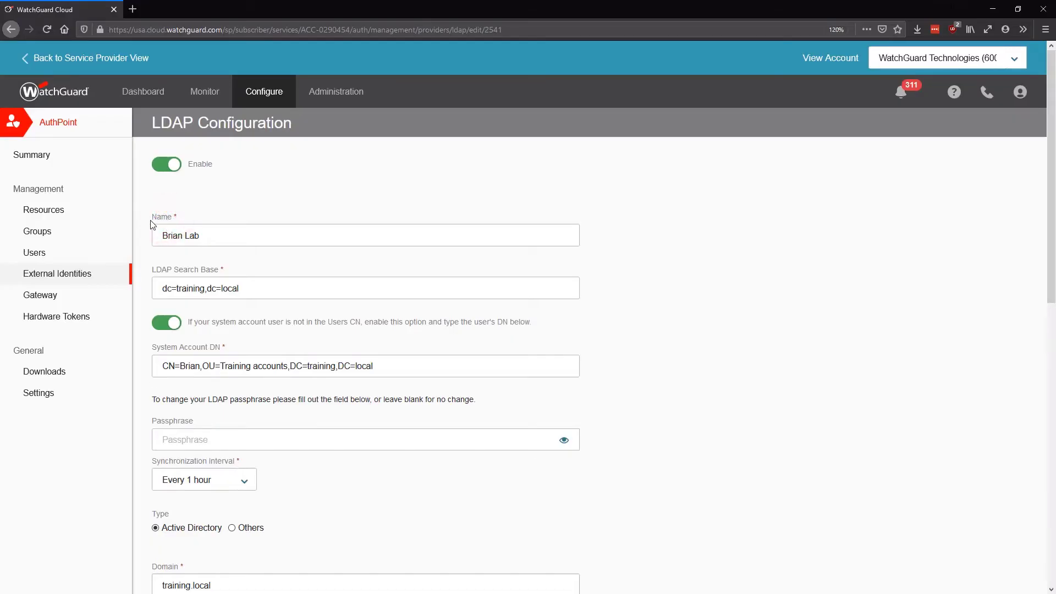
scroll(152, 224, "down", 2)
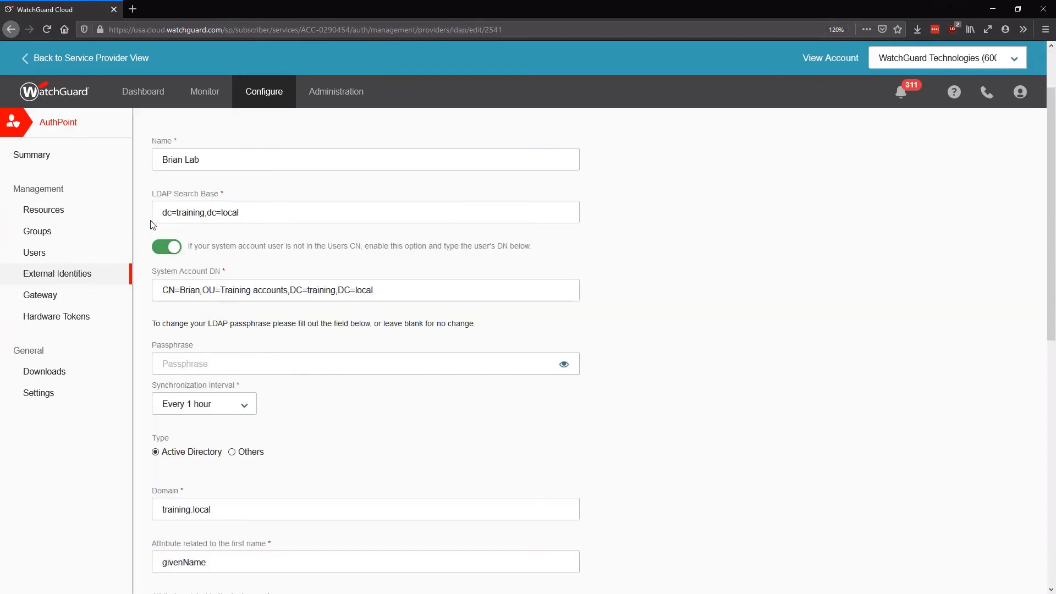
scroll(152, 224, "down", 8)
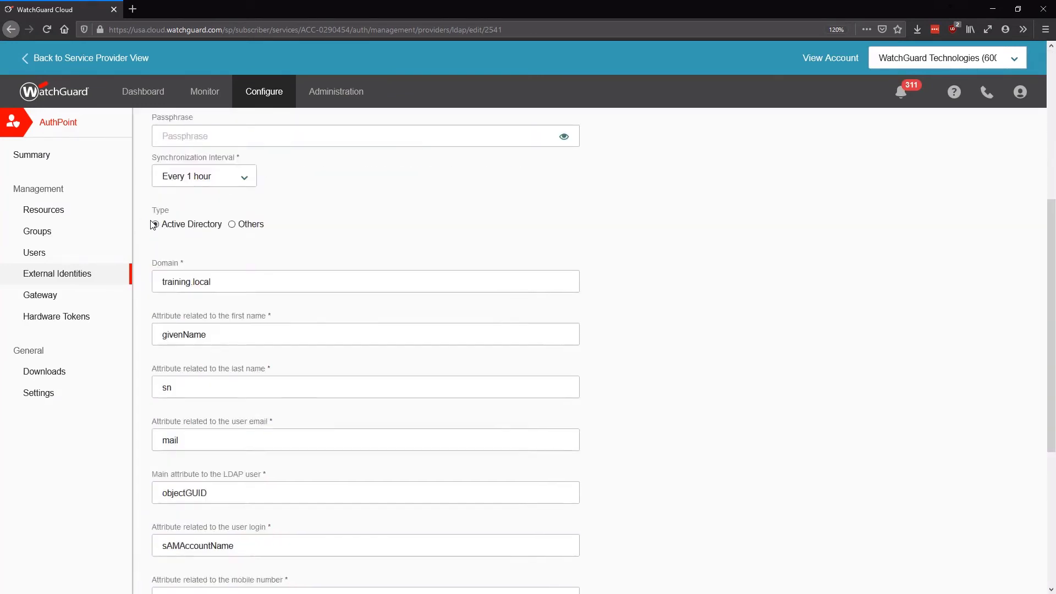
scroll(153, 224, "down", 5)
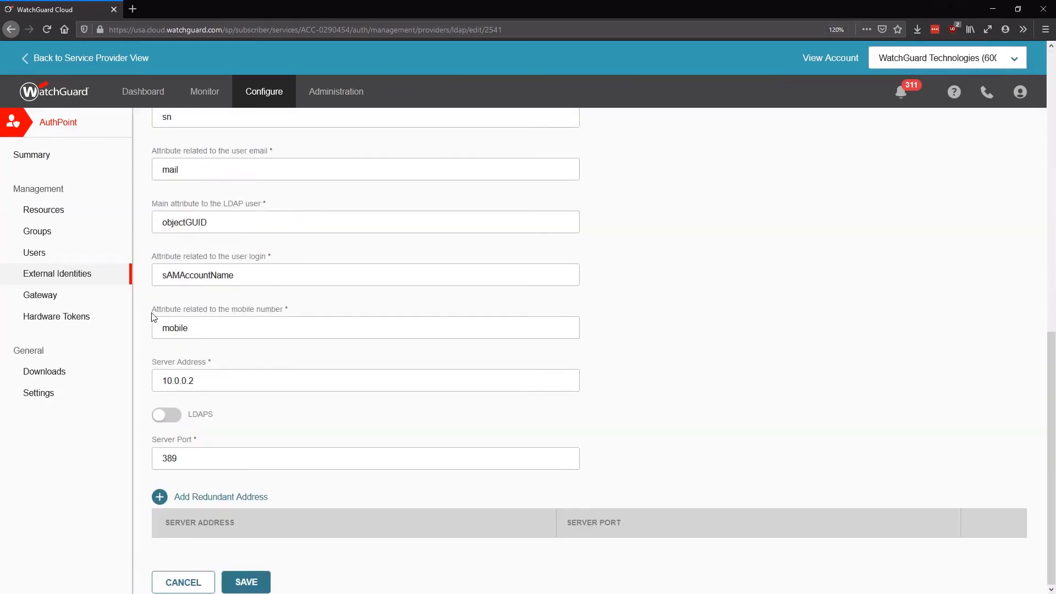
double_click(201, 381)
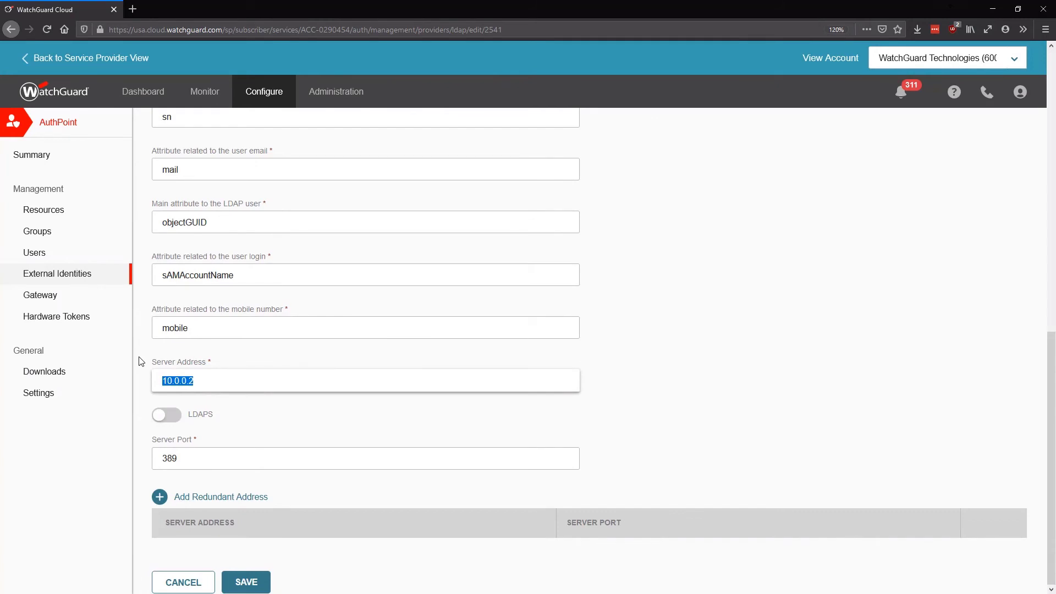
left_click(181, 582)
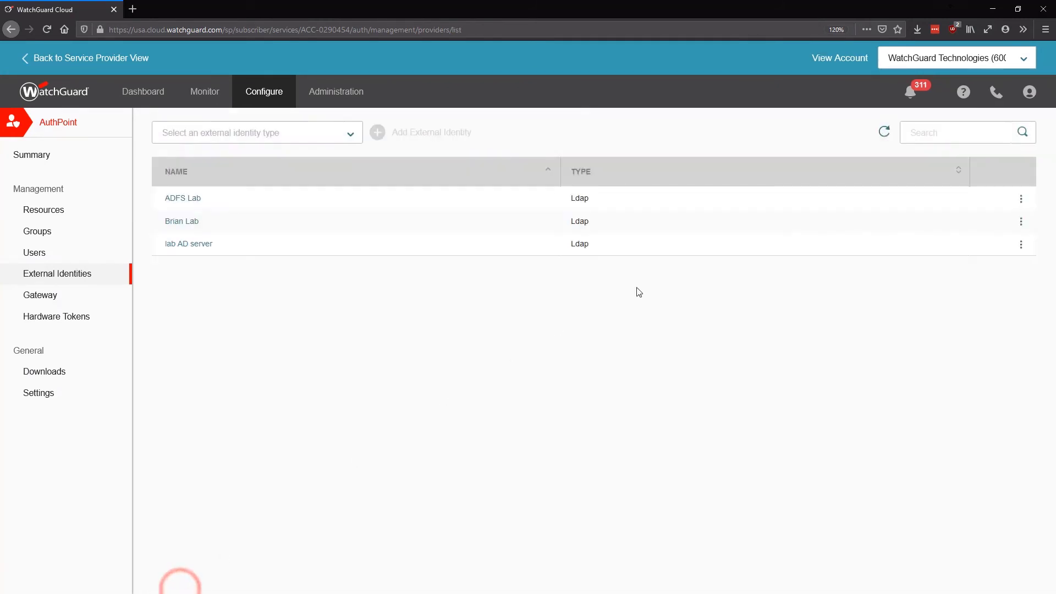
Check the group sync of the training.local external identity, comparing the LDAP group with its AuthPoint group.
left_click(1022, 221)
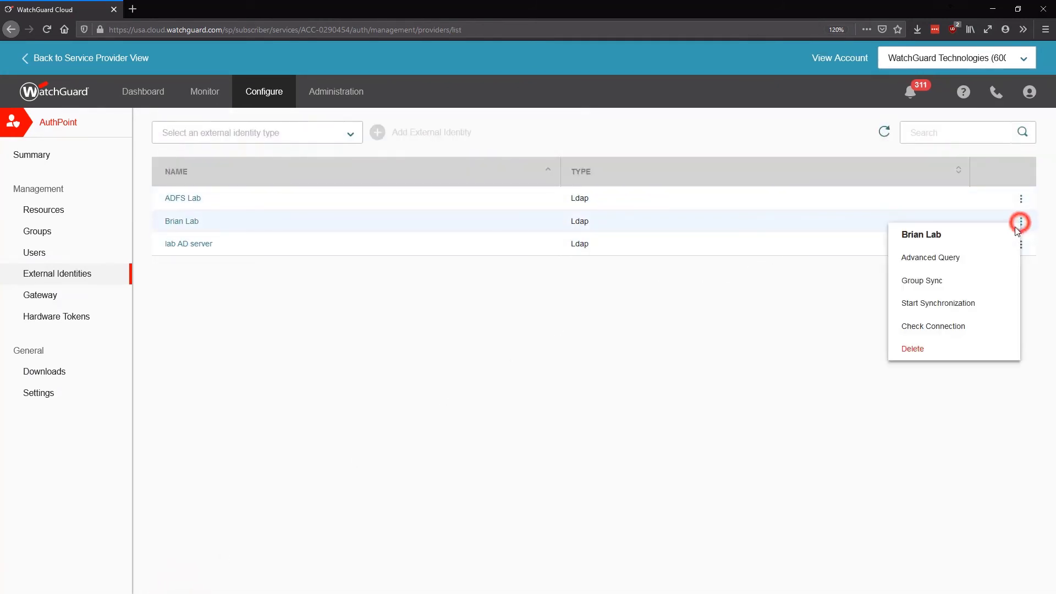
left_click(940, 280)
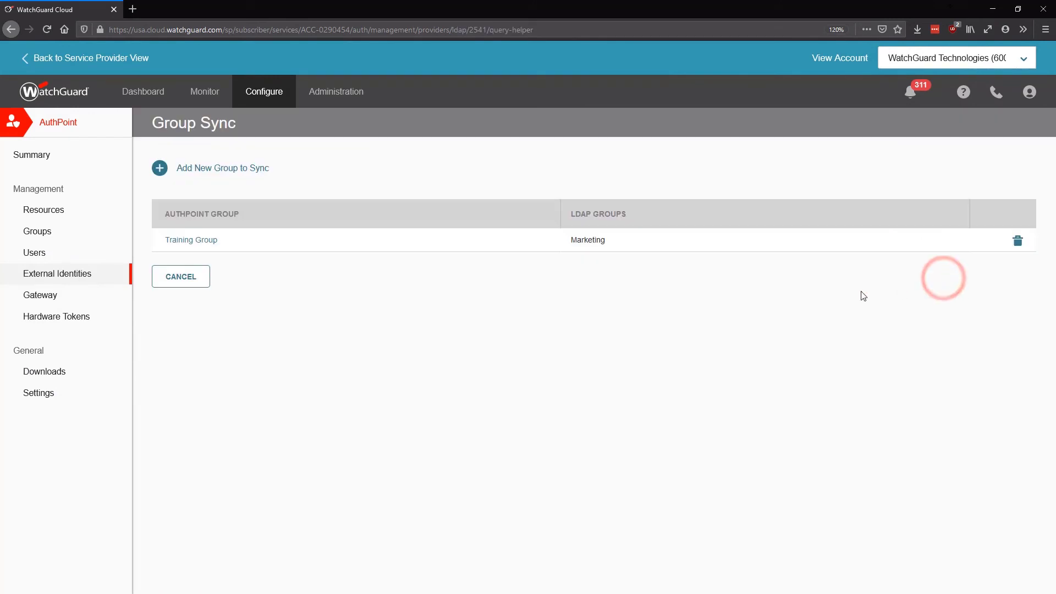
left_click(610, 248)
left_click_drag(610, 249, 573, 244)
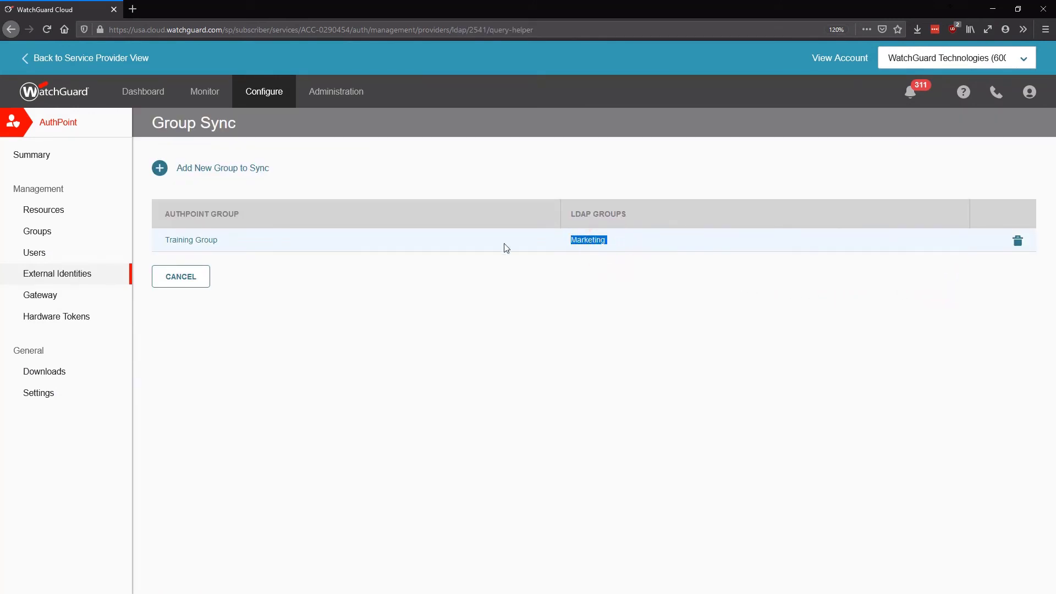
left_click_drag(229, 243, 148, 246)
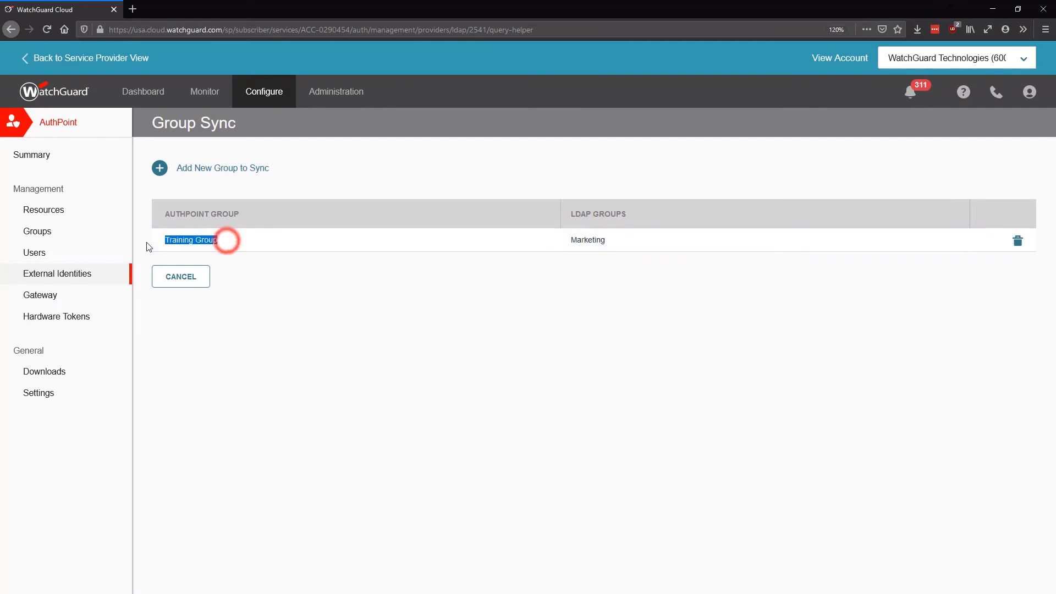
Review the RADIUS and LDAP resources assigned to the IKEv2 gateway, and the LDAP test user's entry in the AuthPoint user list.
left_click(93, 297)
scroll(149, 332, "down", 5)
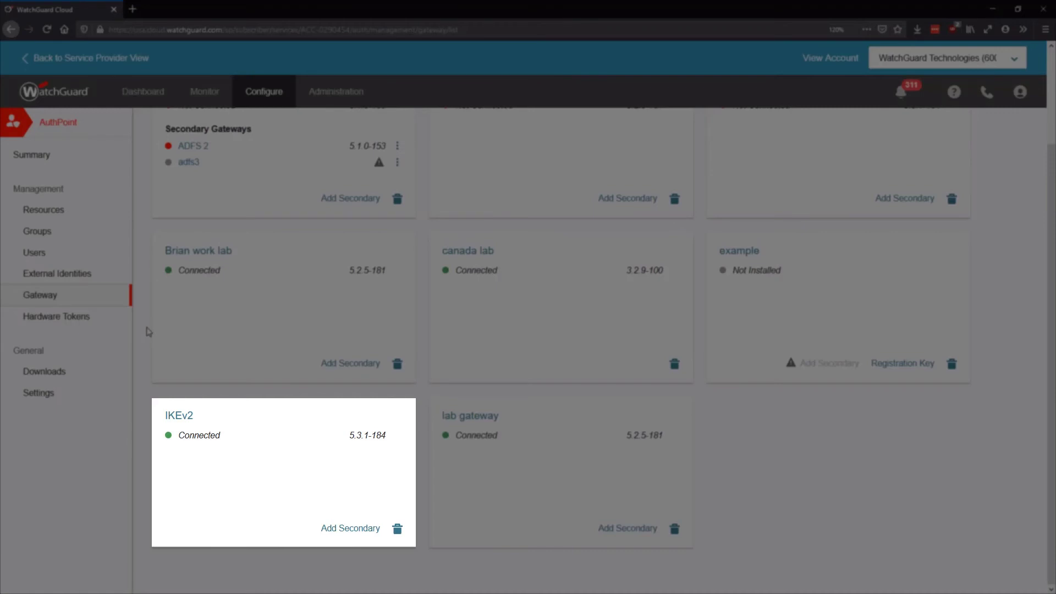
left_click(183, 417)
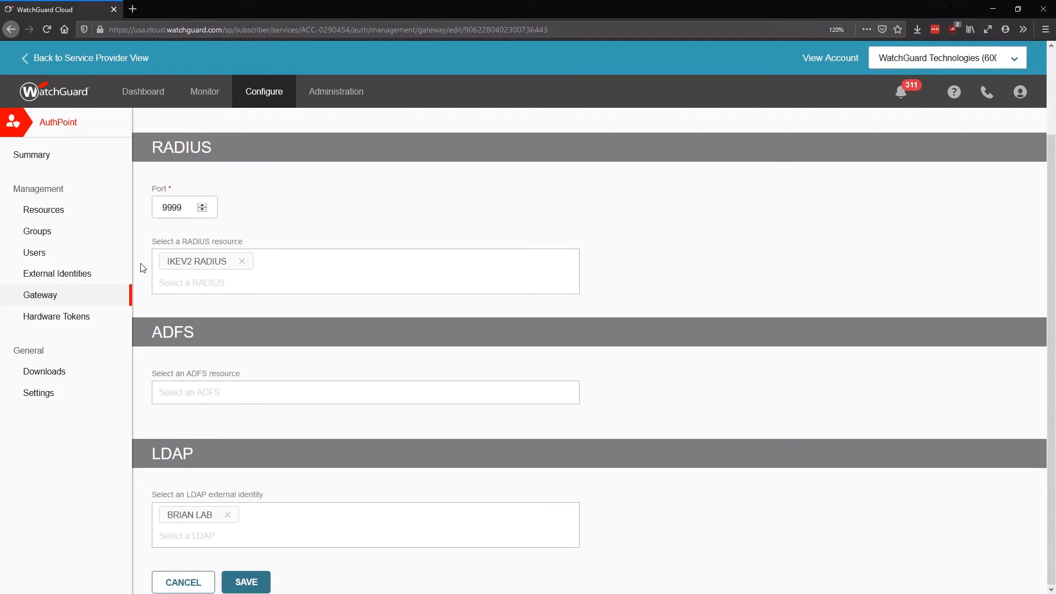
left_click(47, 252)
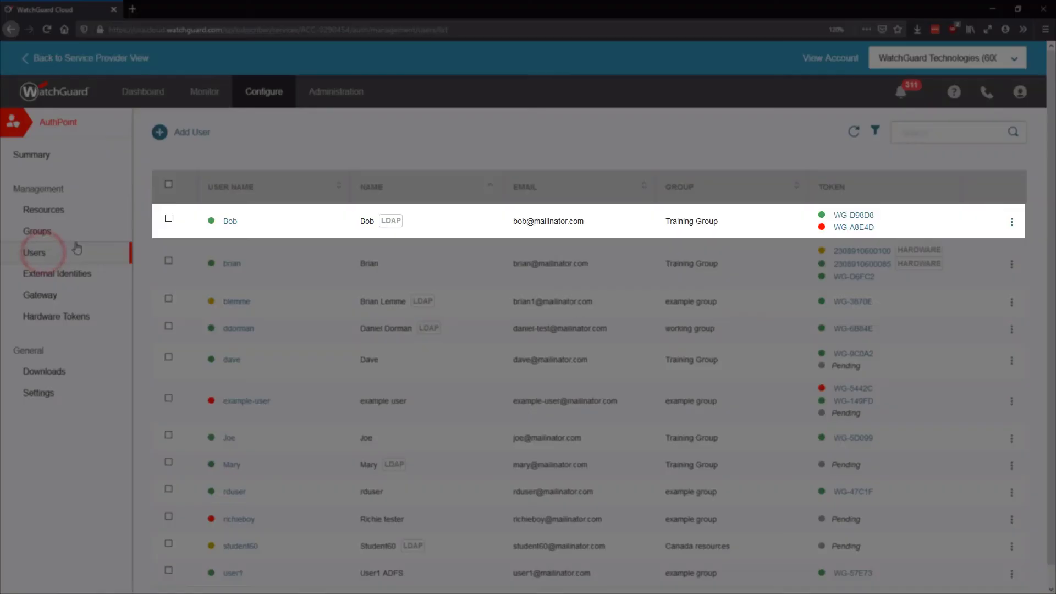
left_click(169, 219)
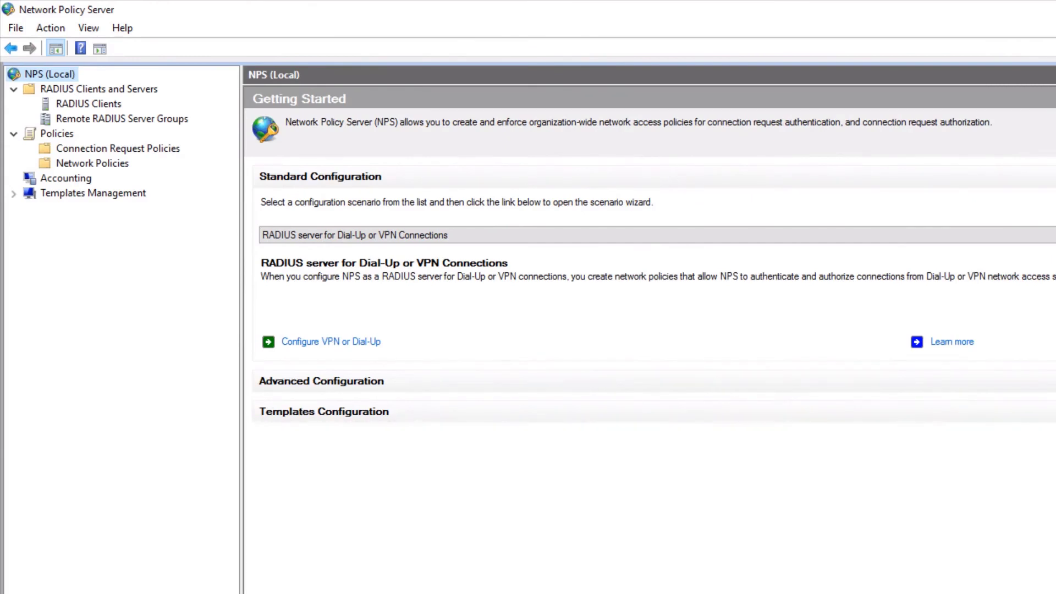
In Network Policy Server, review the AuthPoint Gateway RADIUS client's address and shared secret settings, and close its properties unchanged.
left_click(81, 105)
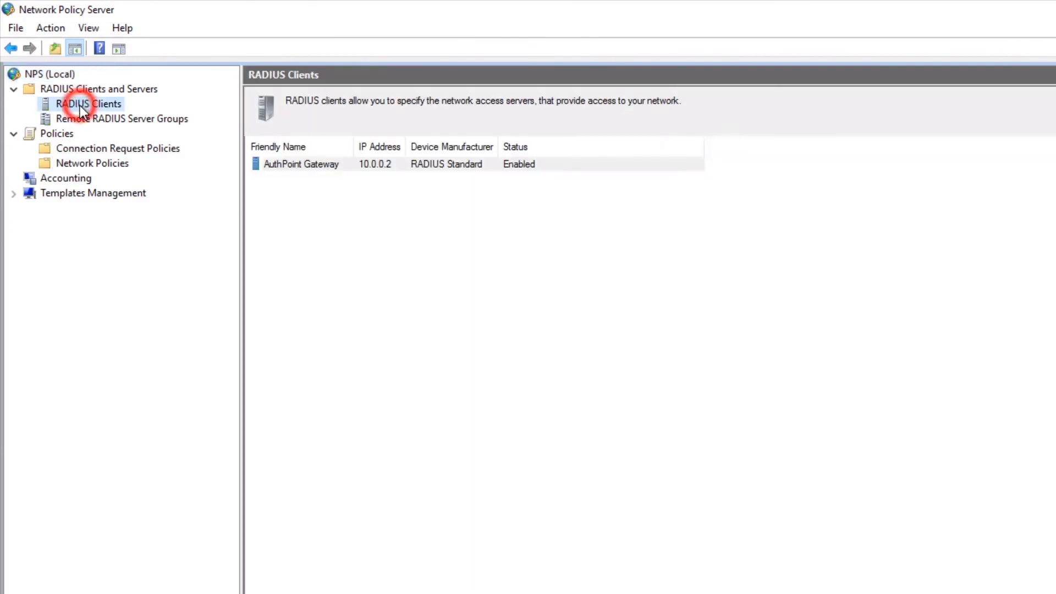
double_click(315, 170)
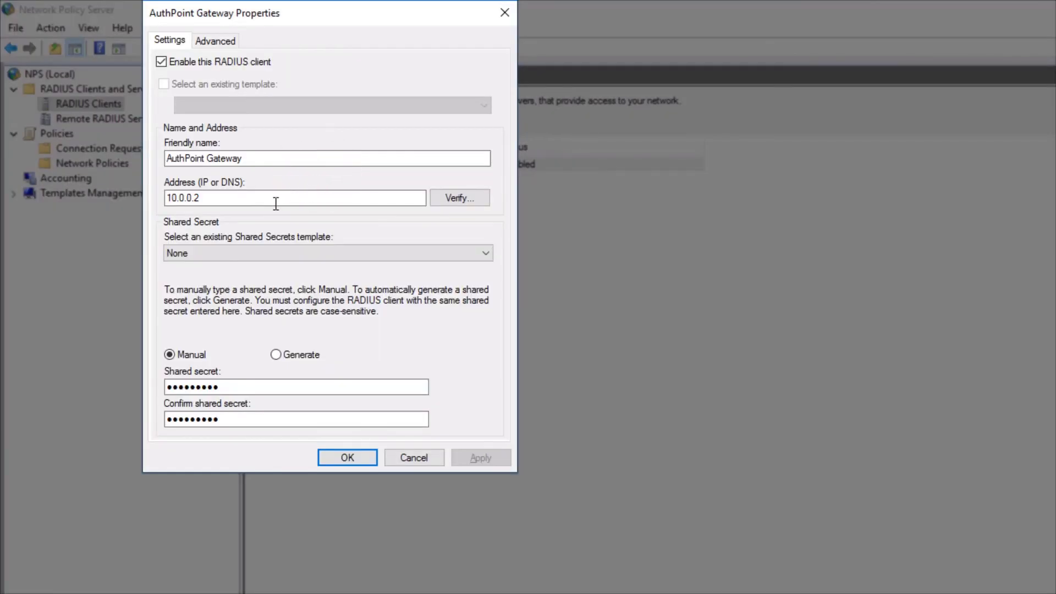
left_click_drag(212, 198, 166, 202)
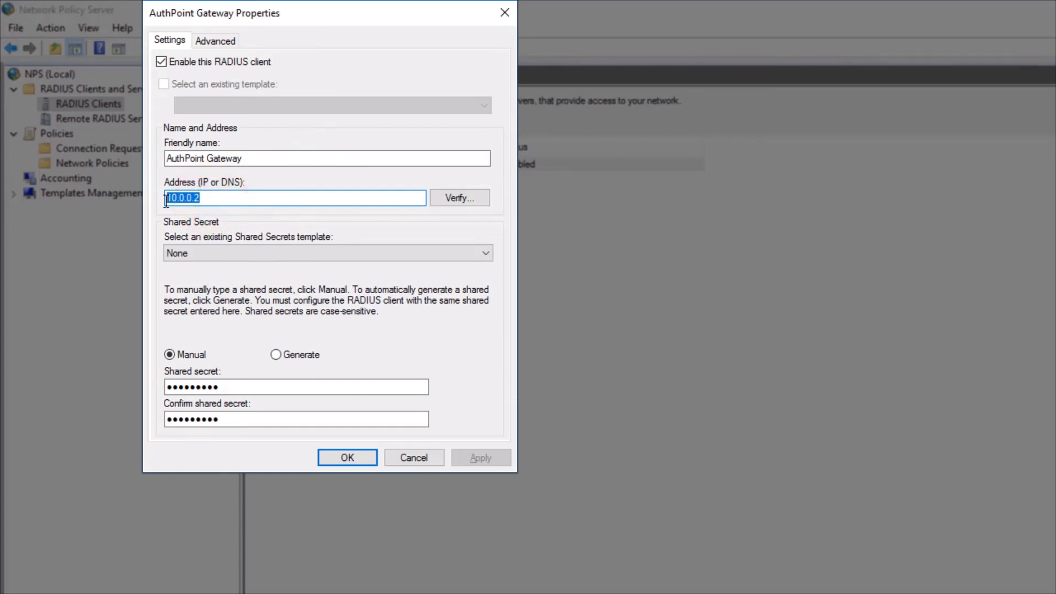
left_click_drag(223, 388, 153, 391)
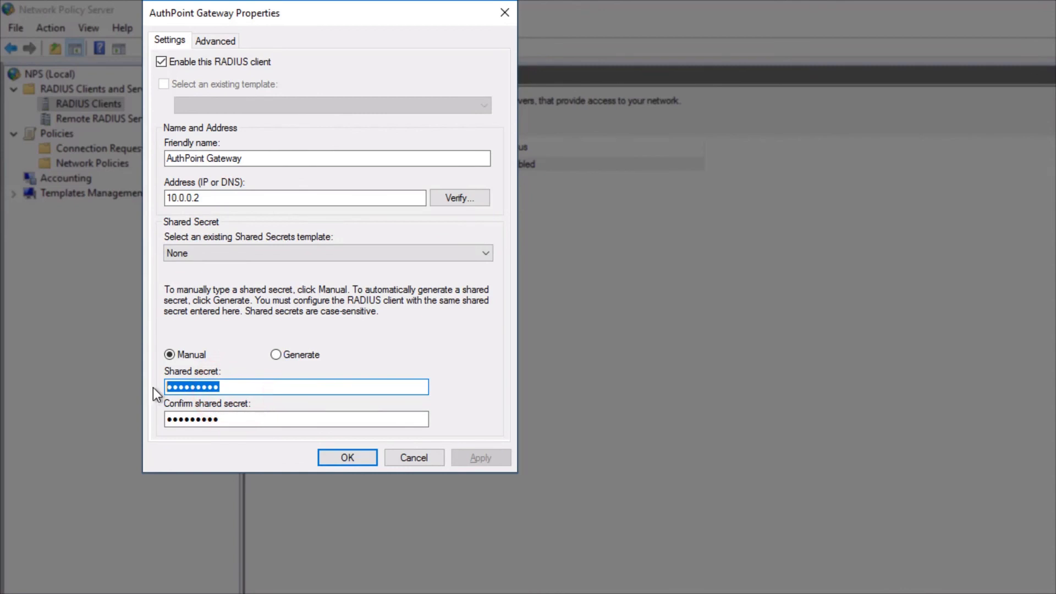
left_click(398, 461)
Examine the AuthPoint network policy's Windows Groups condition and its Filter-Id RADIUS attribute.
left_click(125, 165)
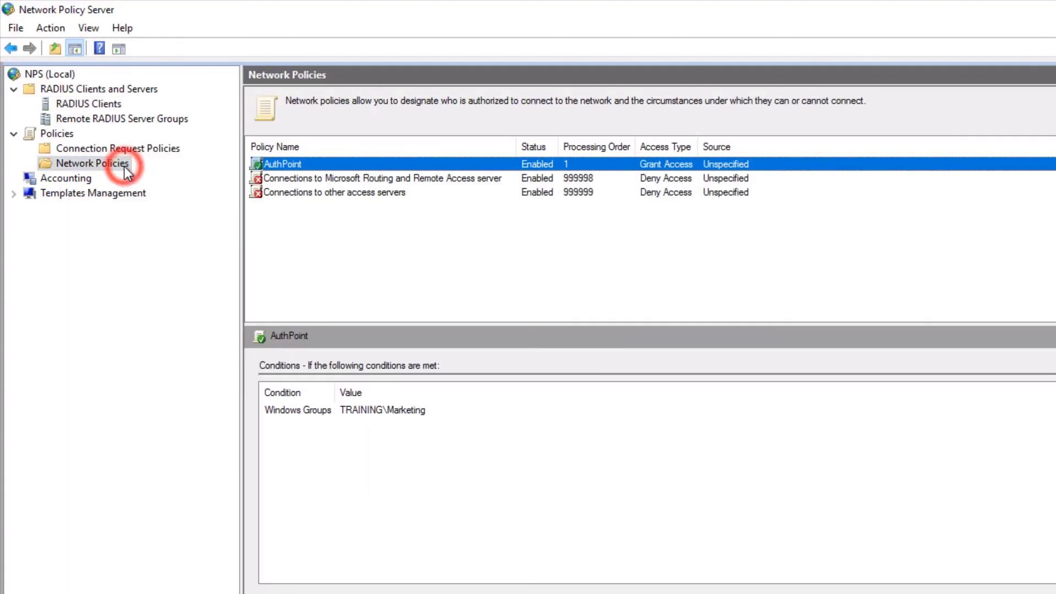
double_click(275, 163)
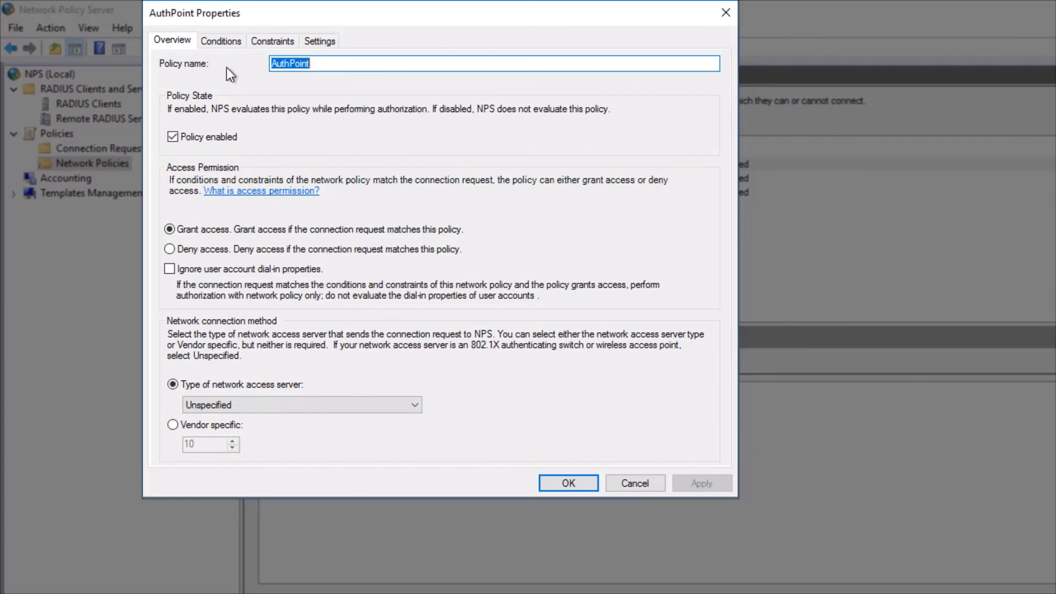
left_click(222, 40)
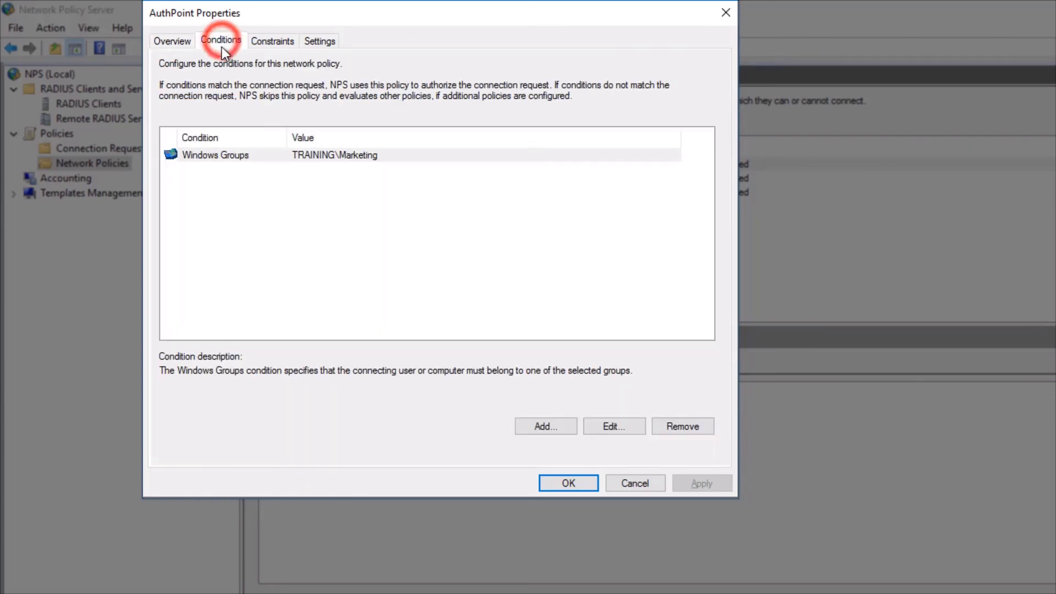
left_click(229, 157)
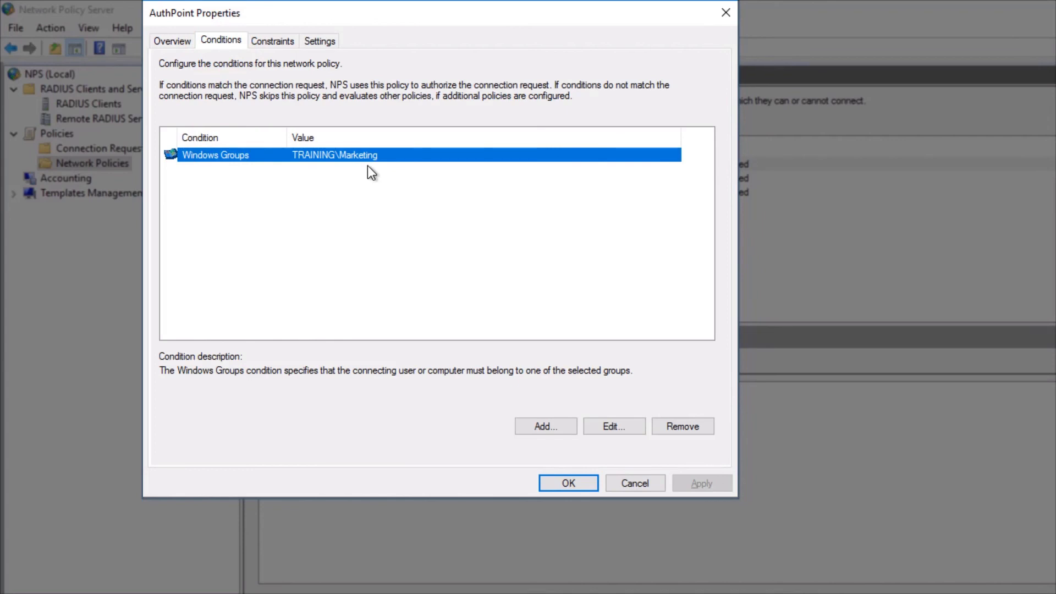
left_click(308, 41)
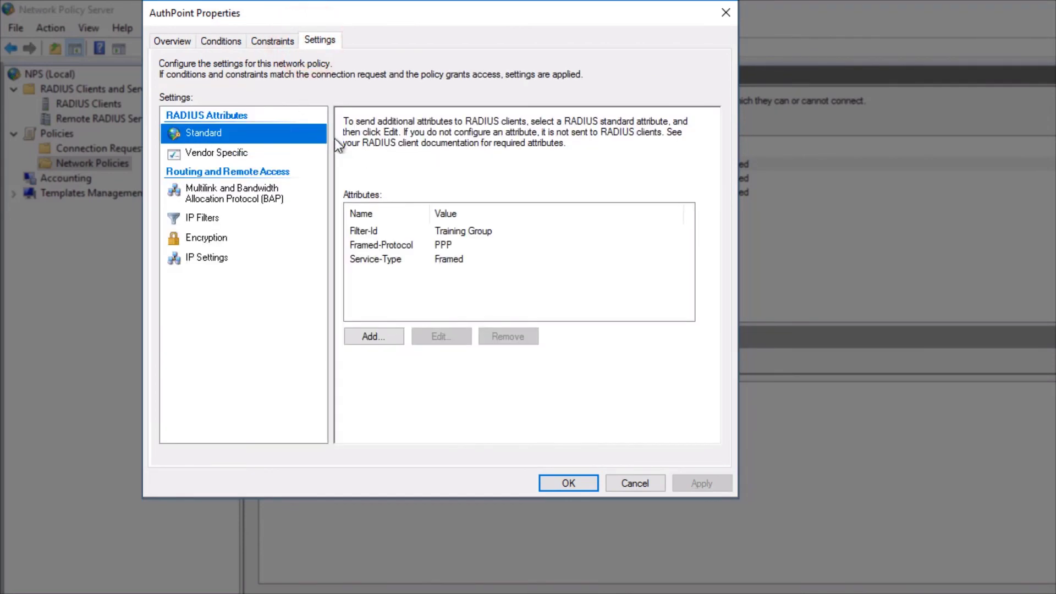
left_click(359, 233)
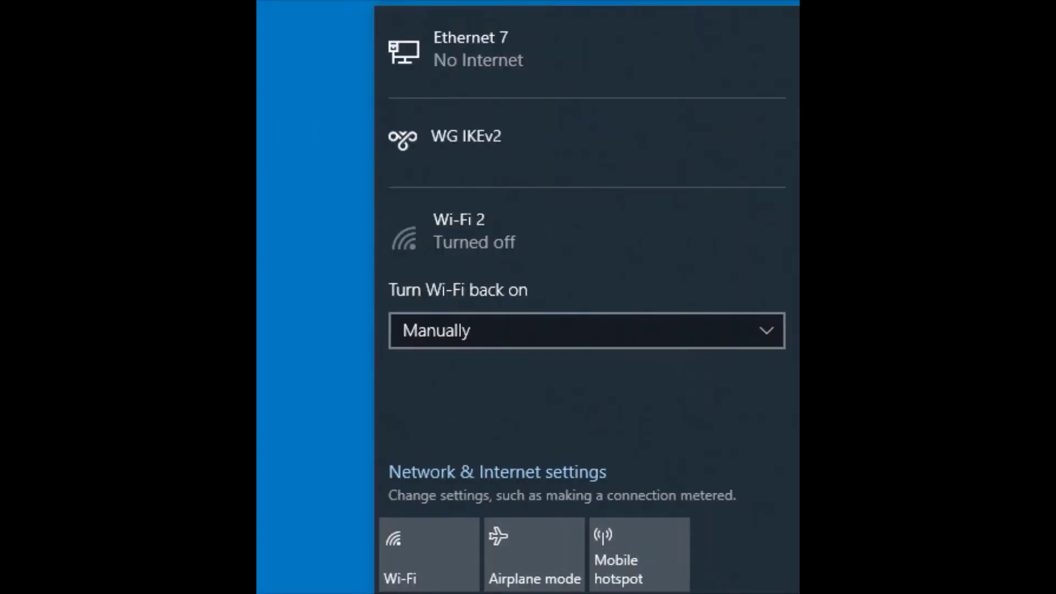
Connect to the WG IKEv2 VPN from the Windows network connections, entering the LDAP test user's user name and account password.
left_click(448, 151)
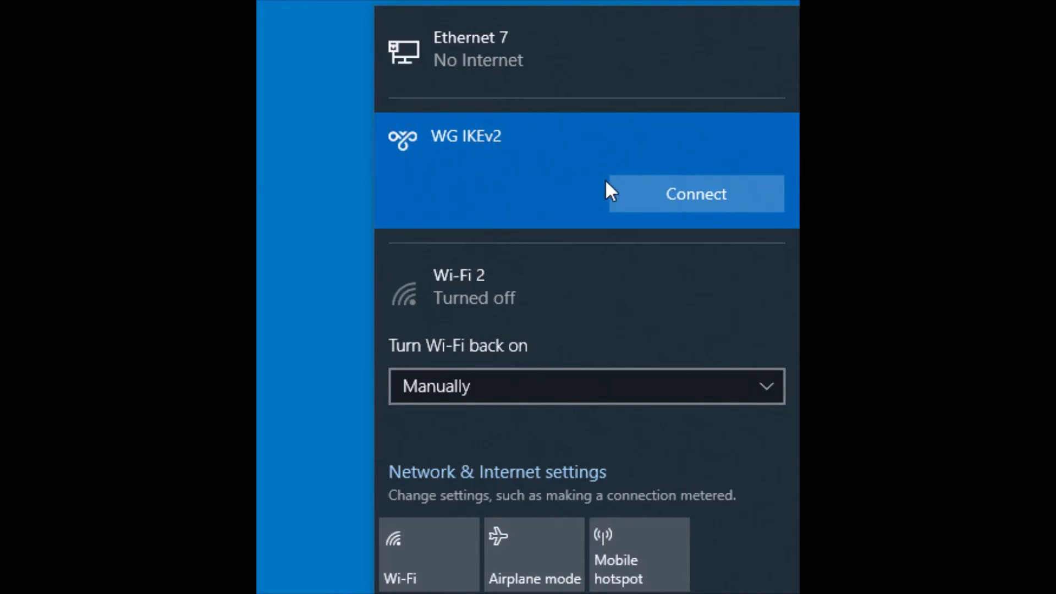
left_click(626, 192)
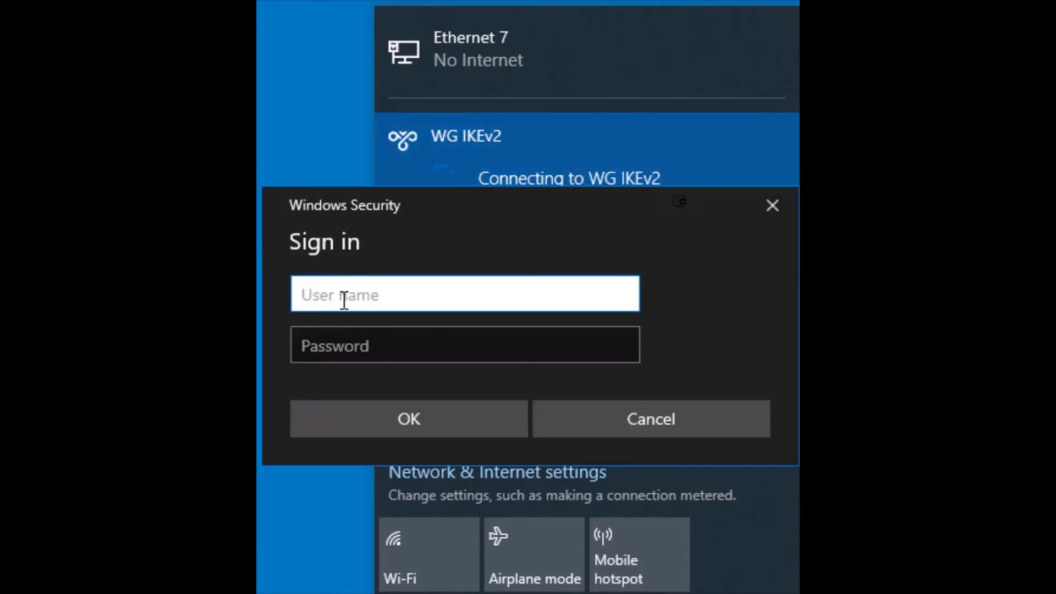
type("Bob")
key("Tab")
type("********")
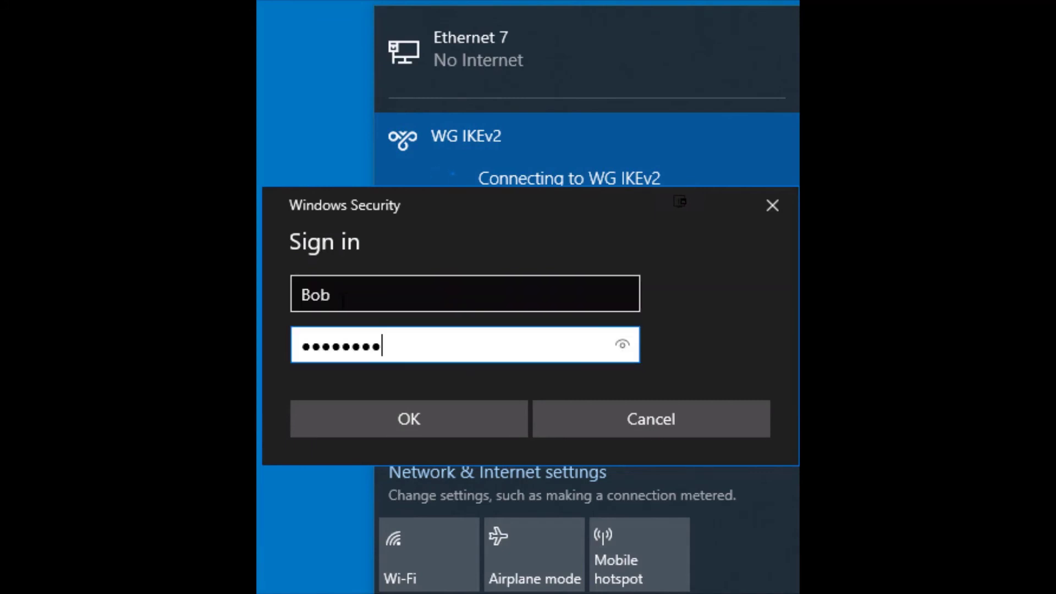
key("Return")
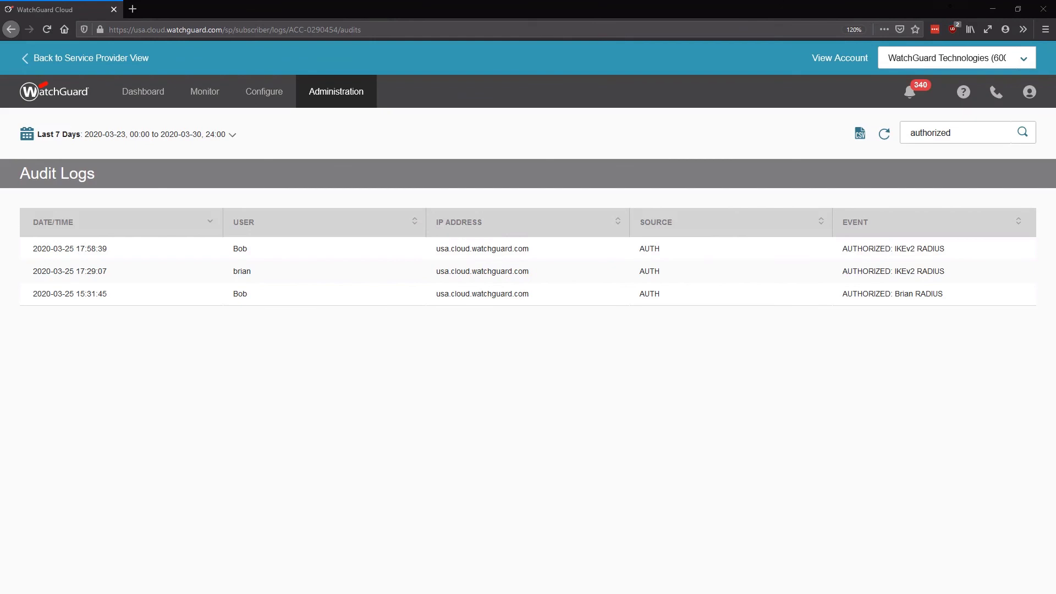
Check the authorized authentication events in the WatchGuard Cloud audit logs.
left_click(338, 97)
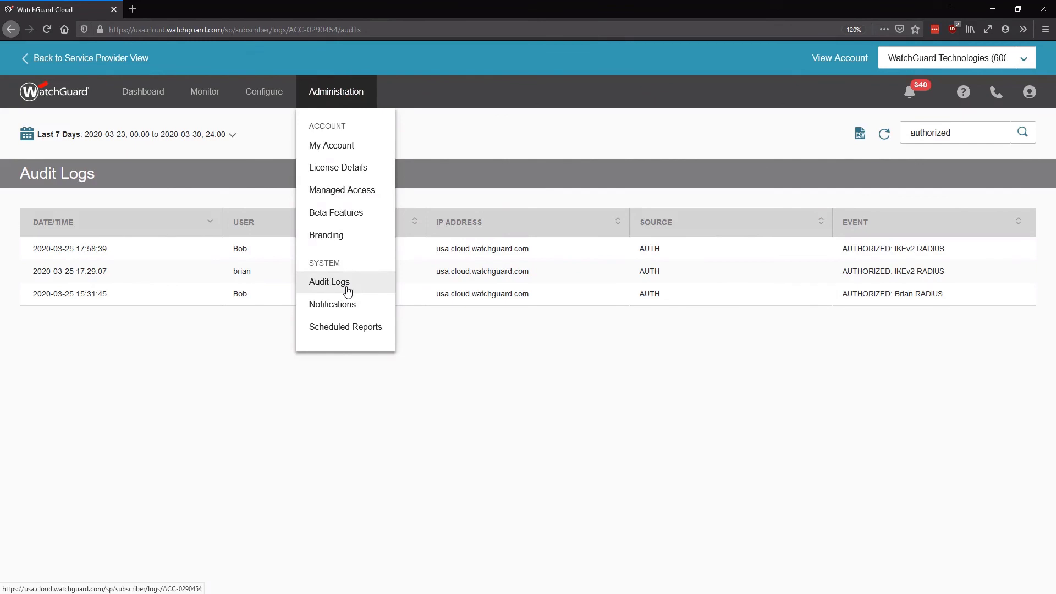
left_click(811, 197)
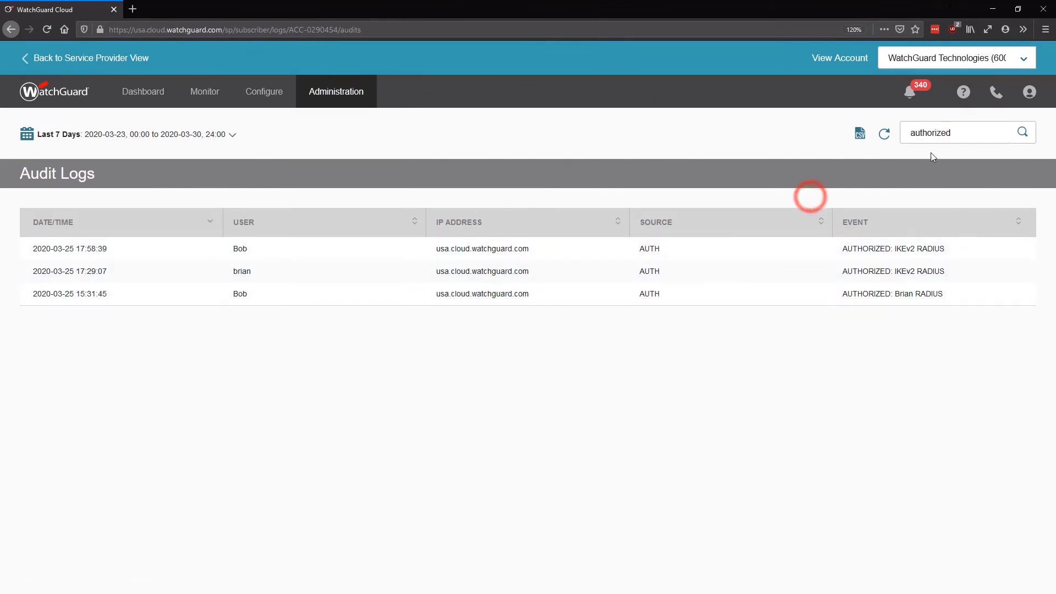
Inspect the sub-category in the details of the authorized IKEv2 RADIUS event logged at 17:29:07, and close them.
left_click(957, 134)
left_click_drag(957, 134, 906, 134)
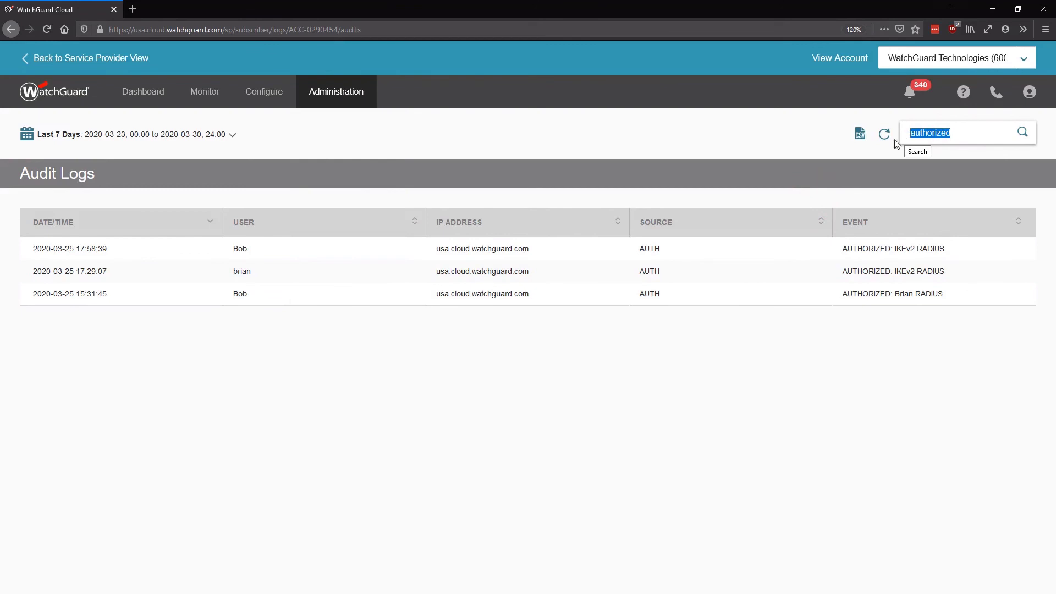
left_click(767, 273)
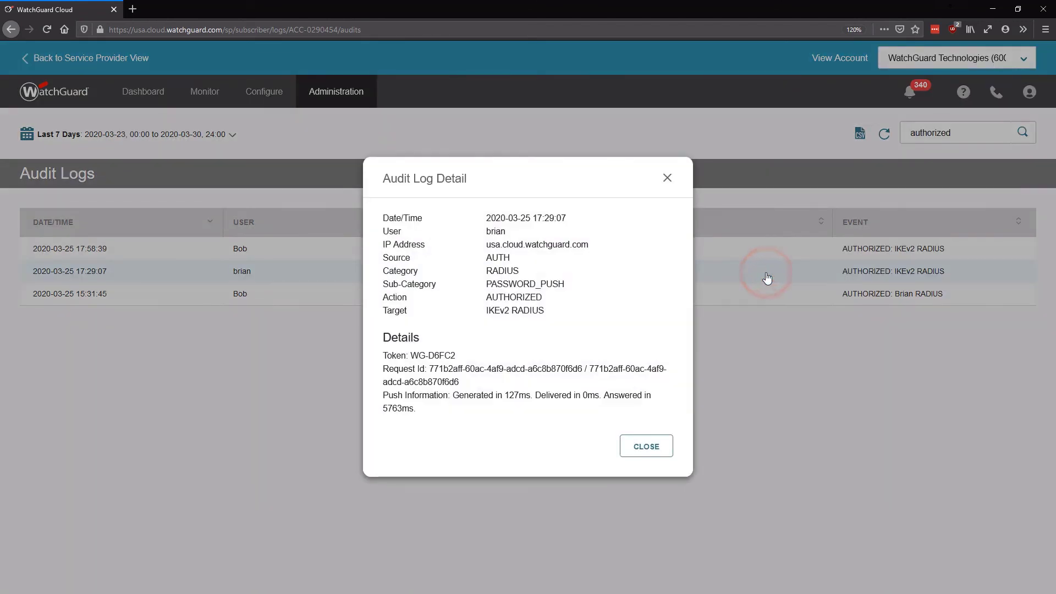
left_click(533, 285)
left_click_drag(532, 286, 487, 286)
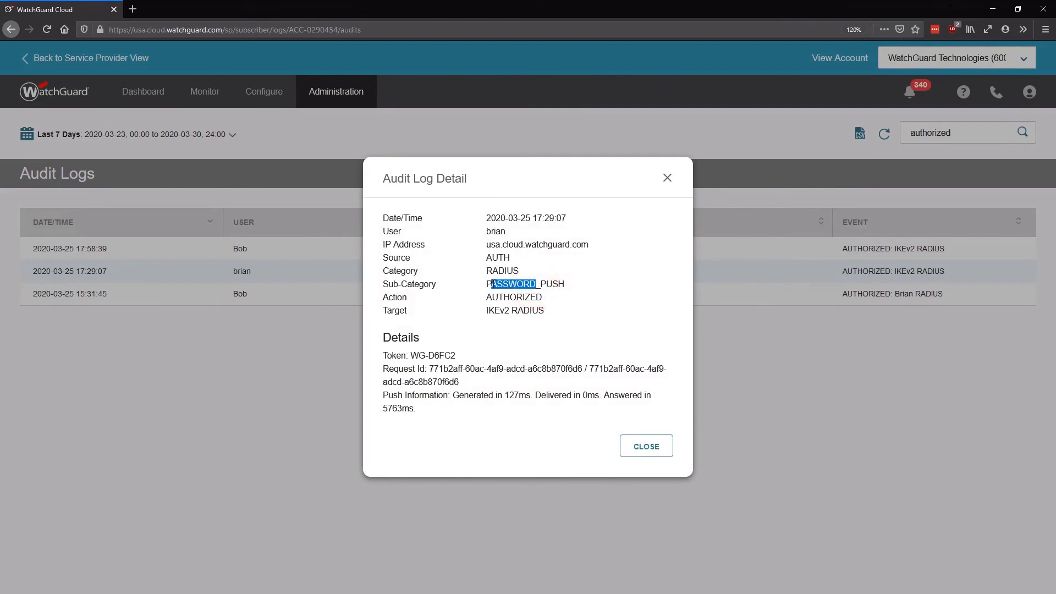
left_click(575, 285)
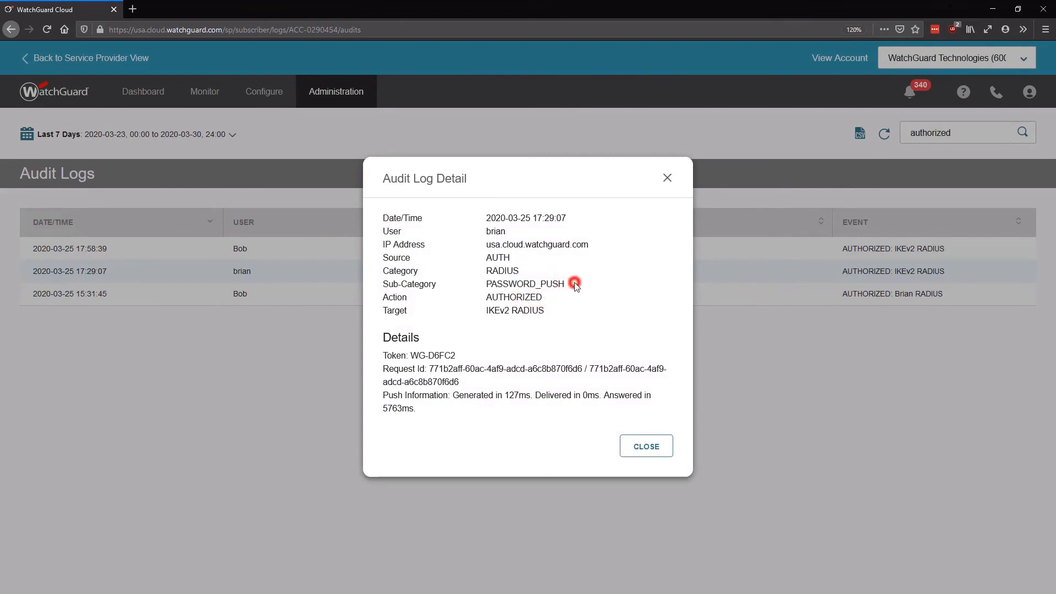
left_click(667, 178)
Review the sub-category and push information of the authorized IKEv2 RADIUS event logged at 17:58:39, and close its details.
left_click(653, 249)
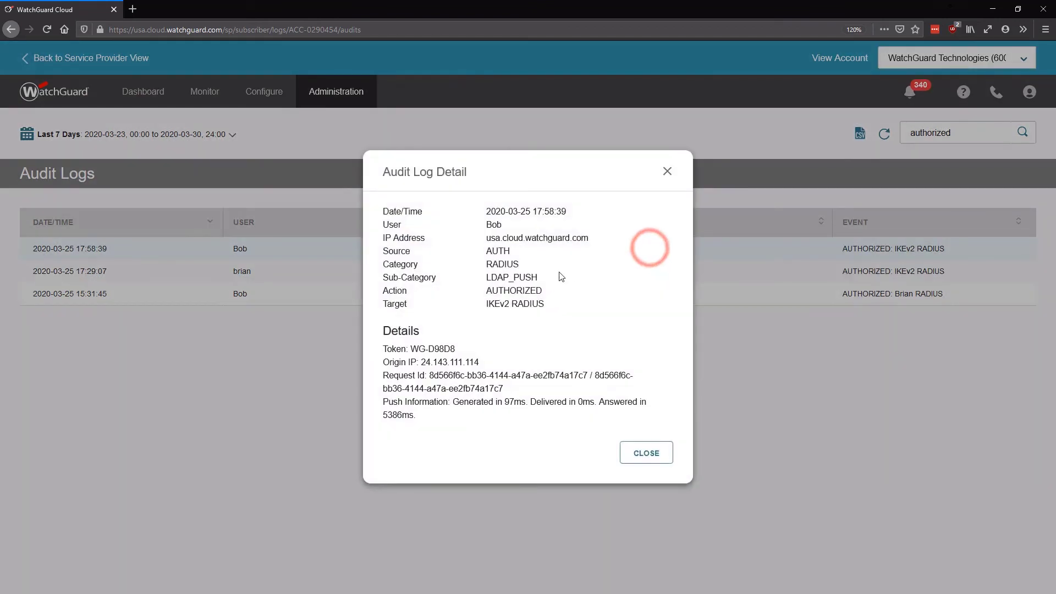
left_click_drag(537, 277, 488, 284)
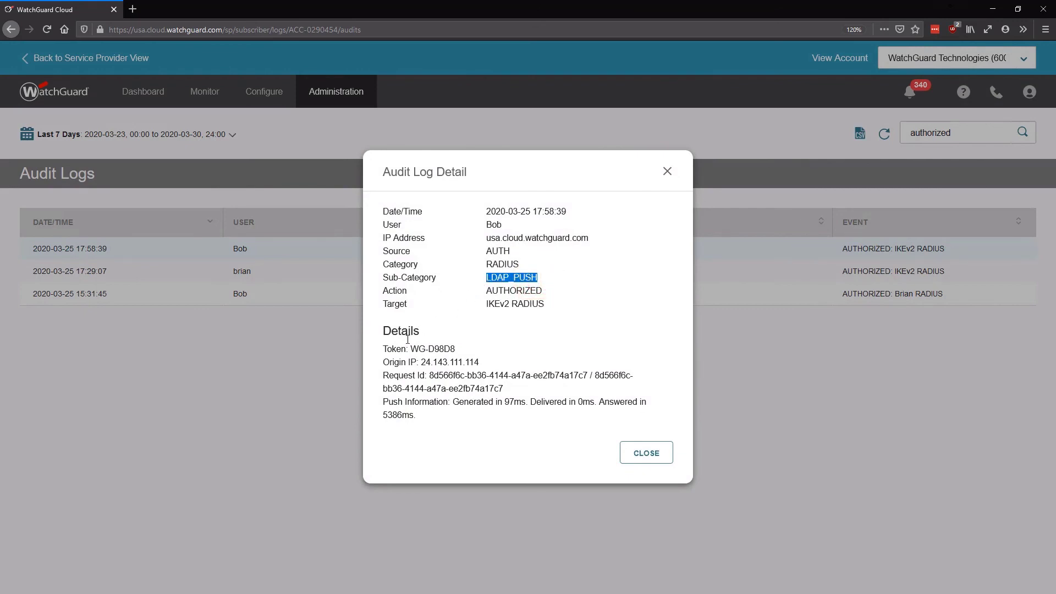
left_click_drag(383, 349, 423, 422)
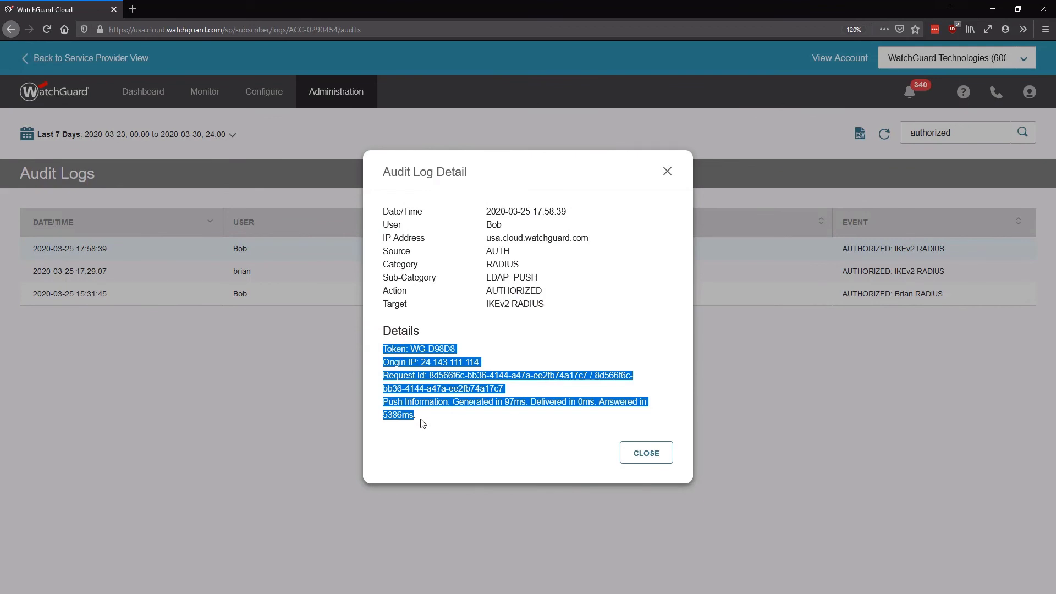
left_click(423, 423)
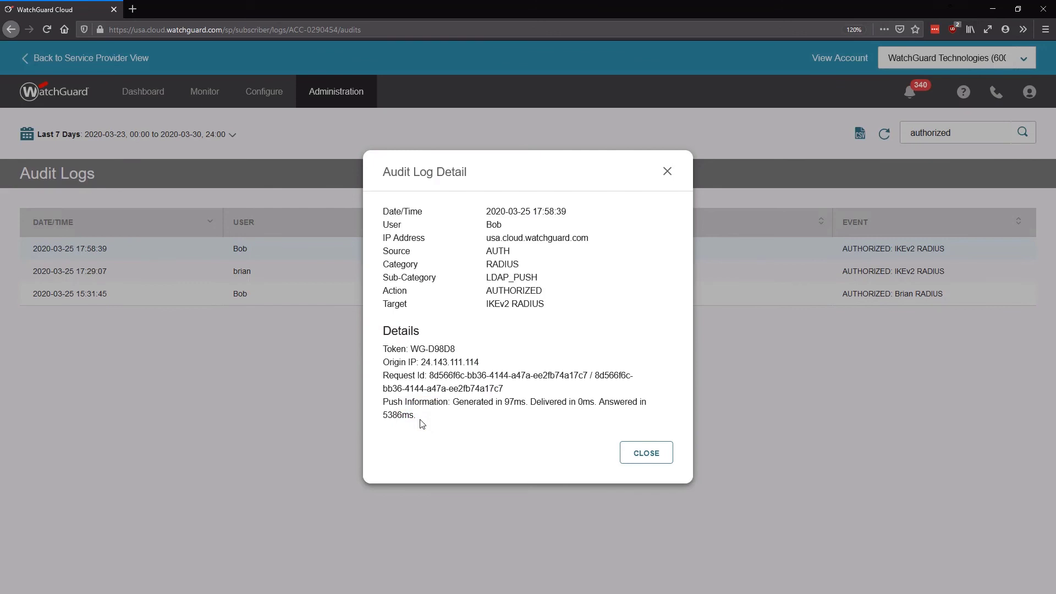
key("Escape")
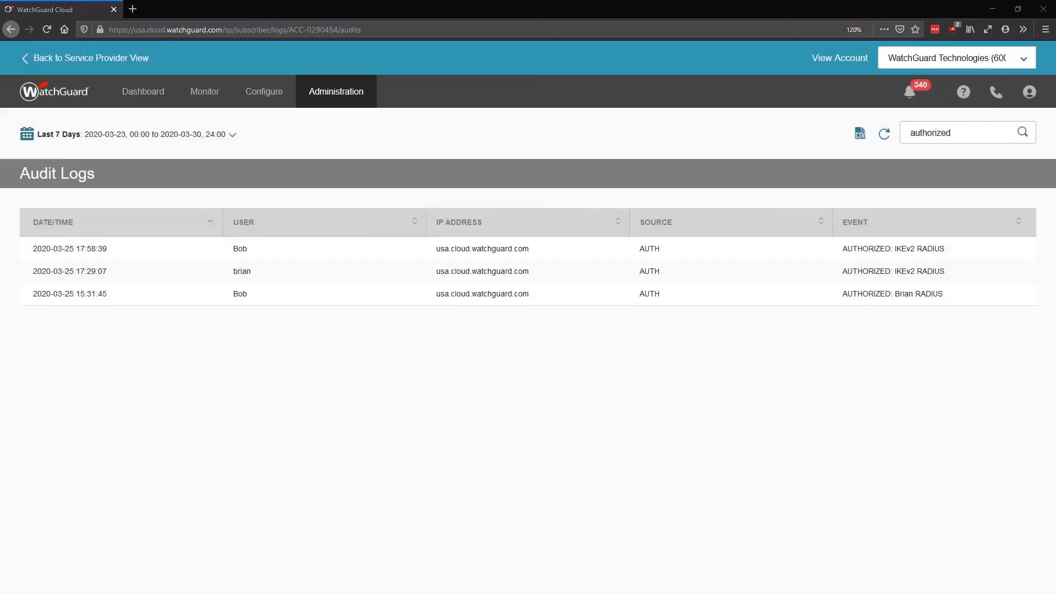